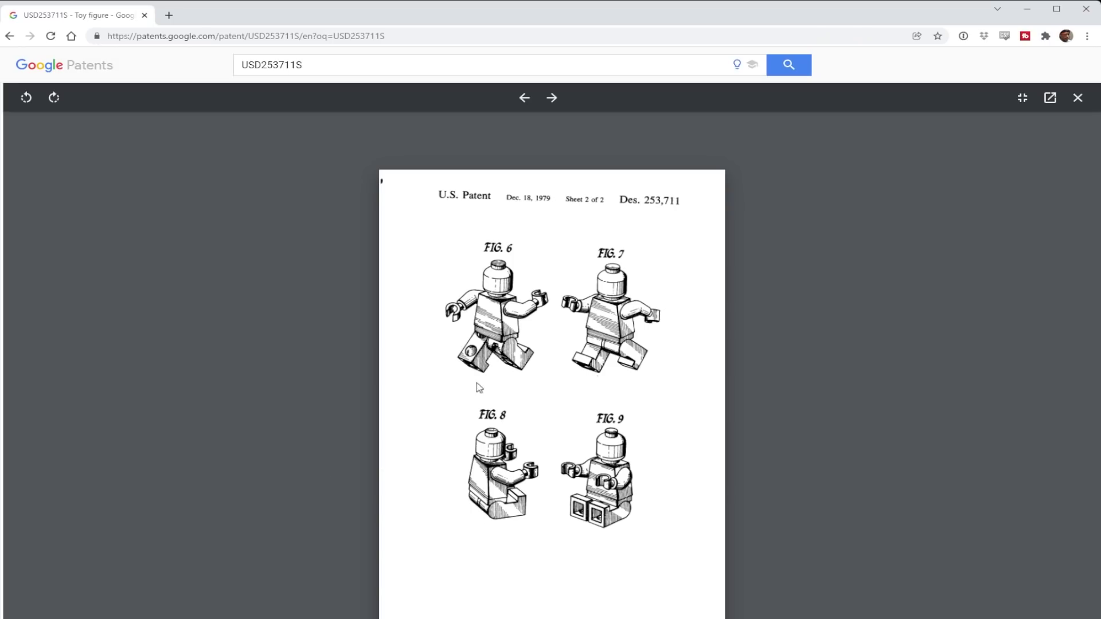
Step: Examine the toy figure in Fig. 7 on sheet 2 of the patent up close
click(505, 378)
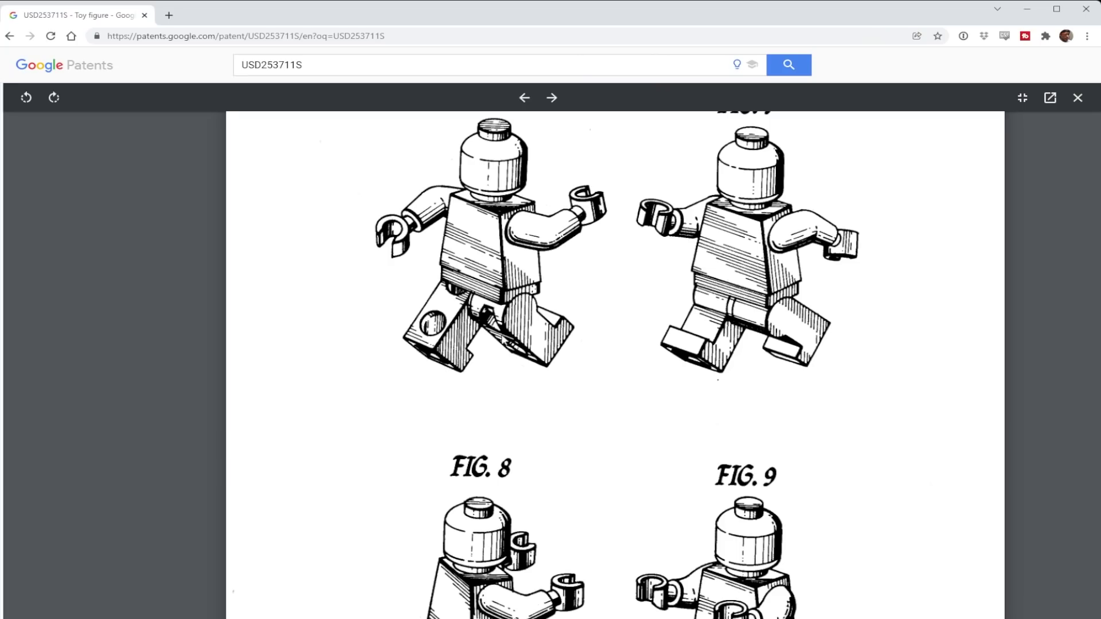
drag(504, 339, 366, 458)
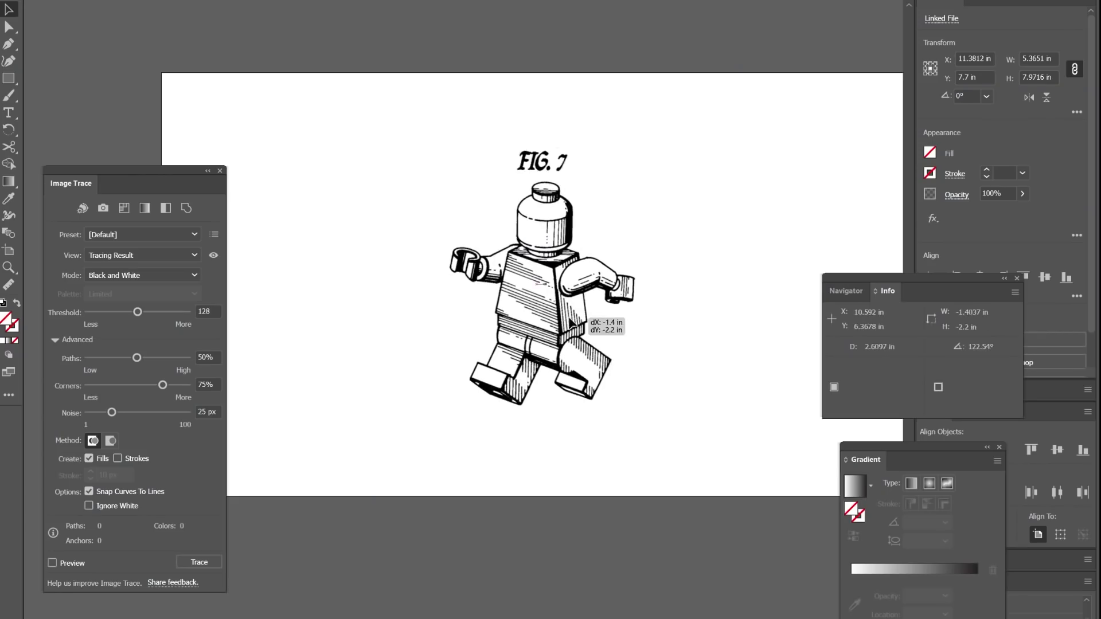
Step: Switch to Illustrator, centre the Fig. 7 image on the artboard and image-trace it in black and white, accepting the large-image prompt
drag(466, 300, 596, 310)
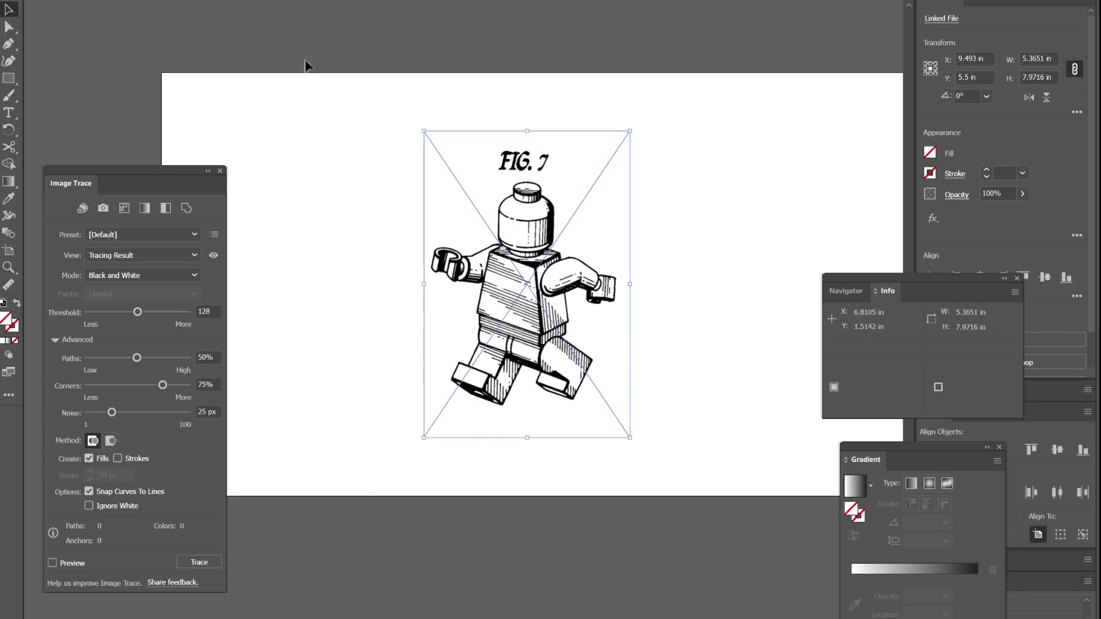
click(112, 0)
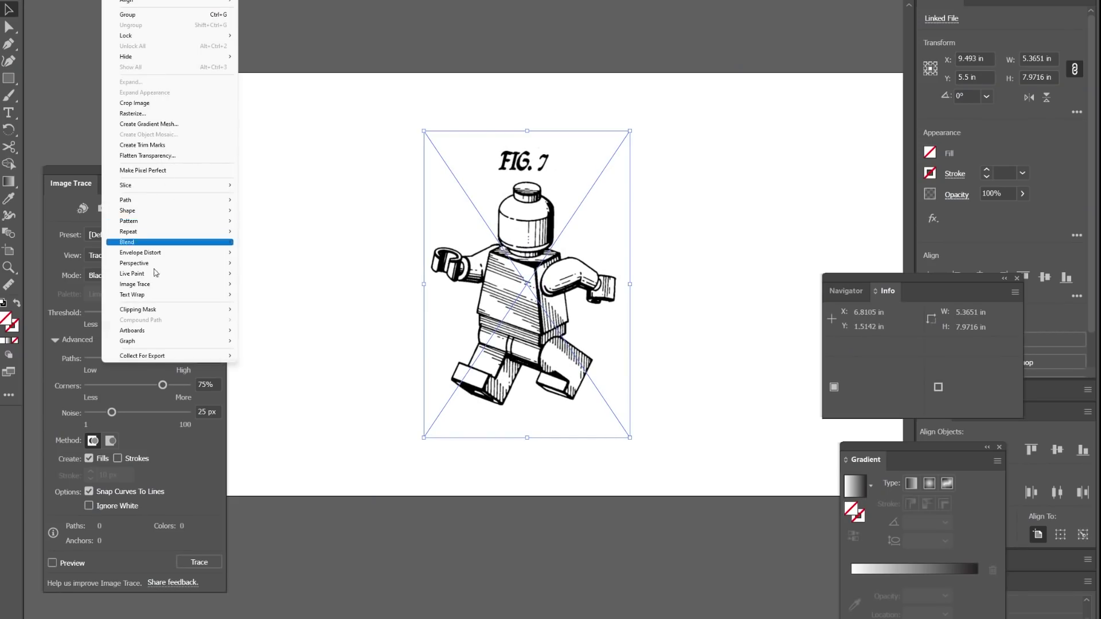
mouse_move(162, 285)
click(273, 285)
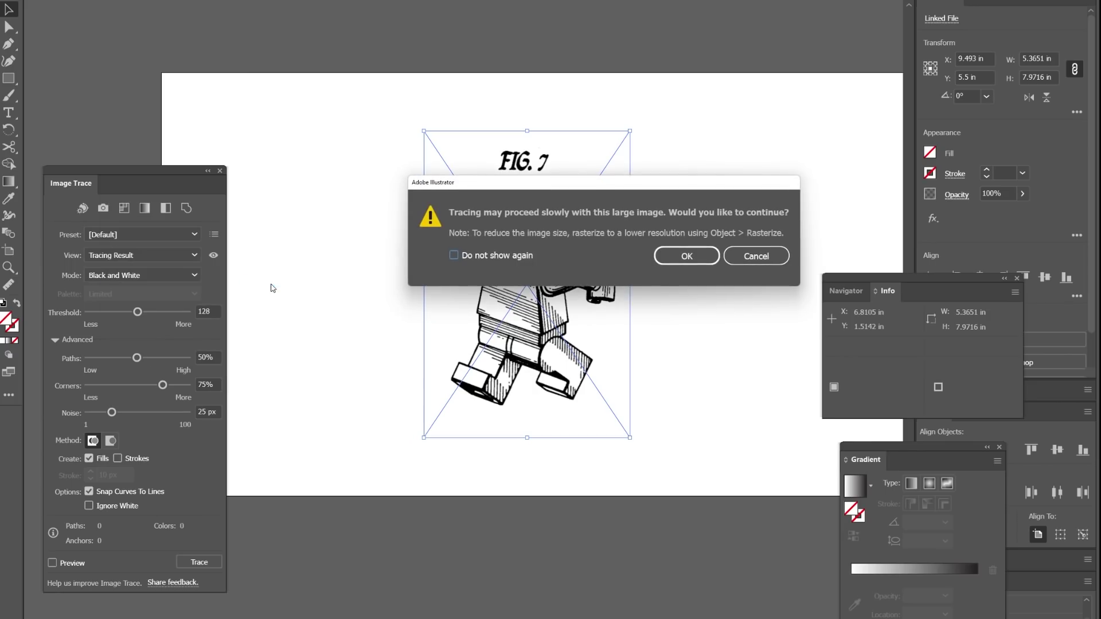
click(705, 261)
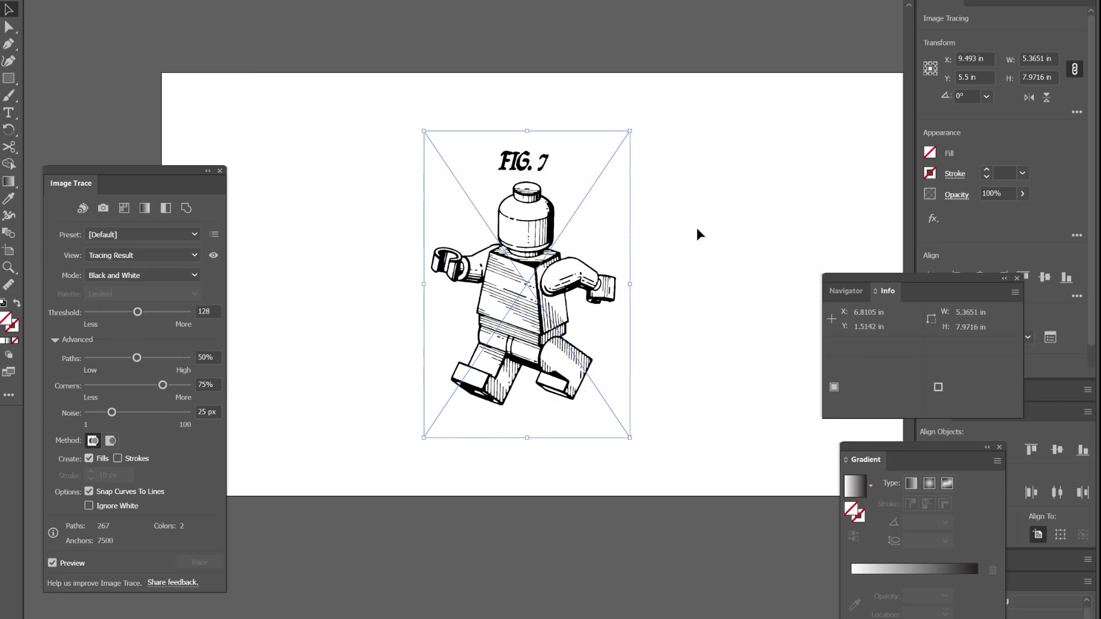
Step: Set the image tracing view to Outlines with Source Image and inspect the traced figure
click(154, 255)
click(152, 318)
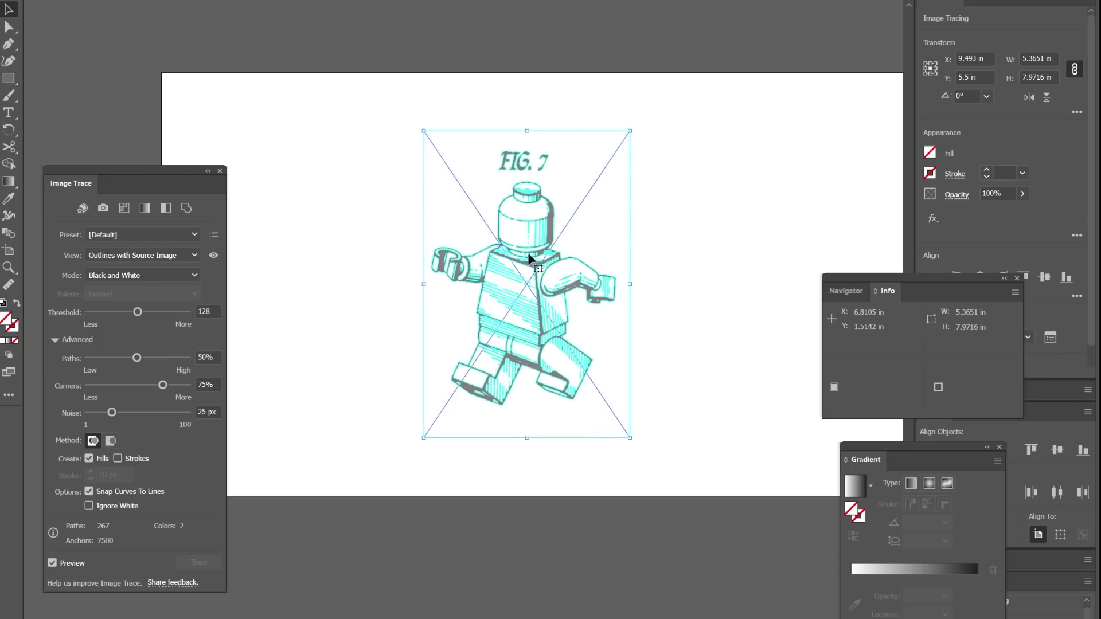
scroll(528, 252, up, 5)
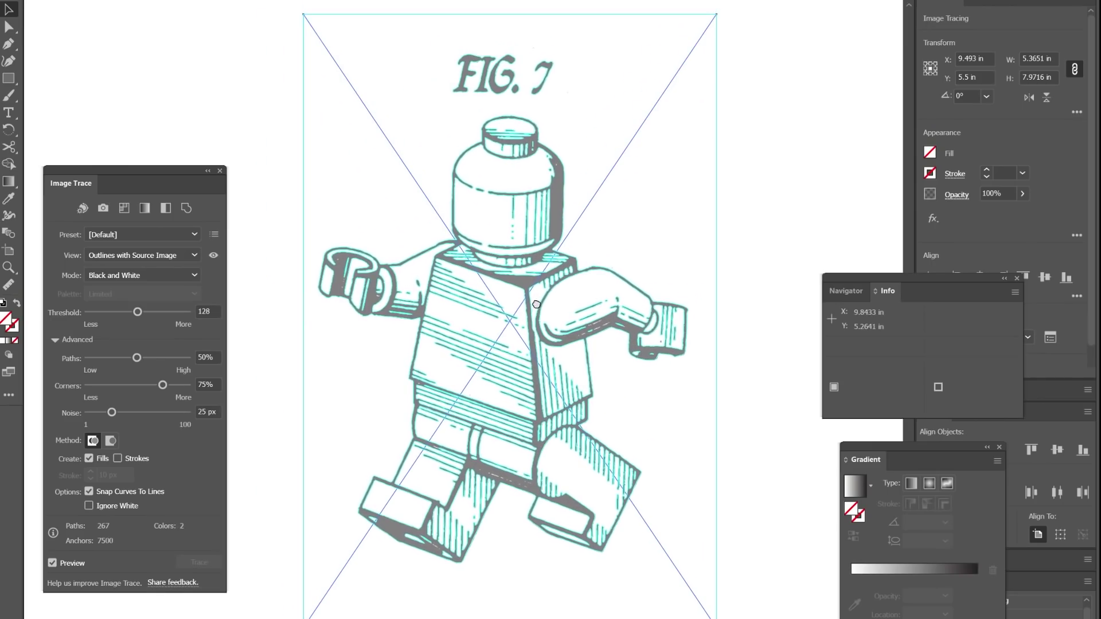
Step: Compare the figure's vector paths in outline and preview views and examine the loose pieces around the head
click(498, 161)
mouse_move(672, 174)
mouse_down()
mouse_move(663, 226)
mouse_move(693, 178)
mouse_up()
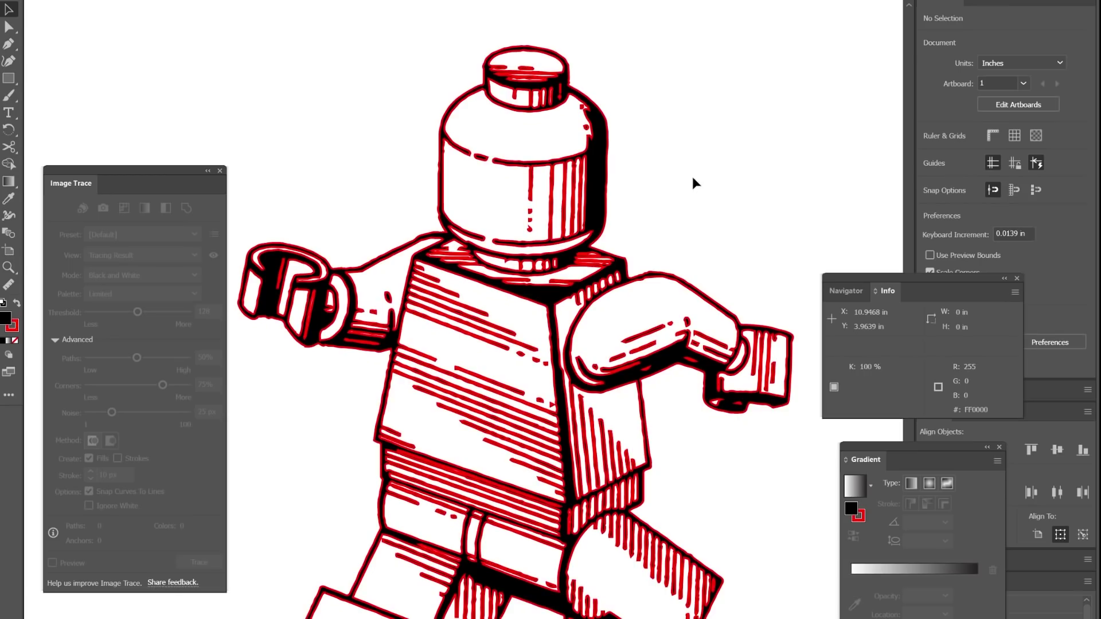
key(ctrl+y)
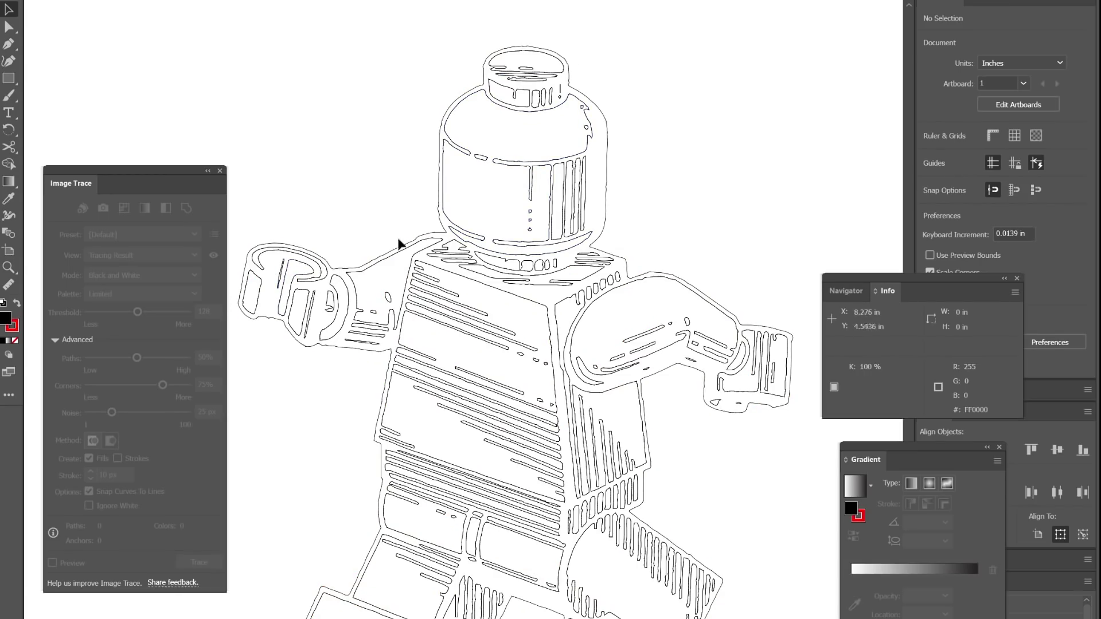
key(ctrl+y)
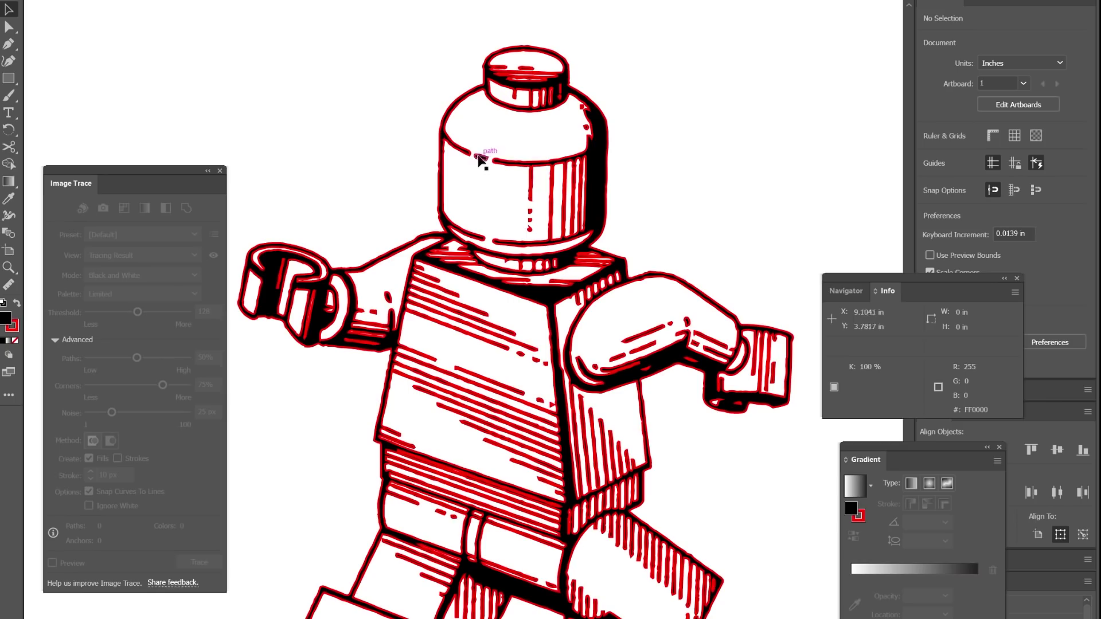
scroll(487, 152, up, 2)
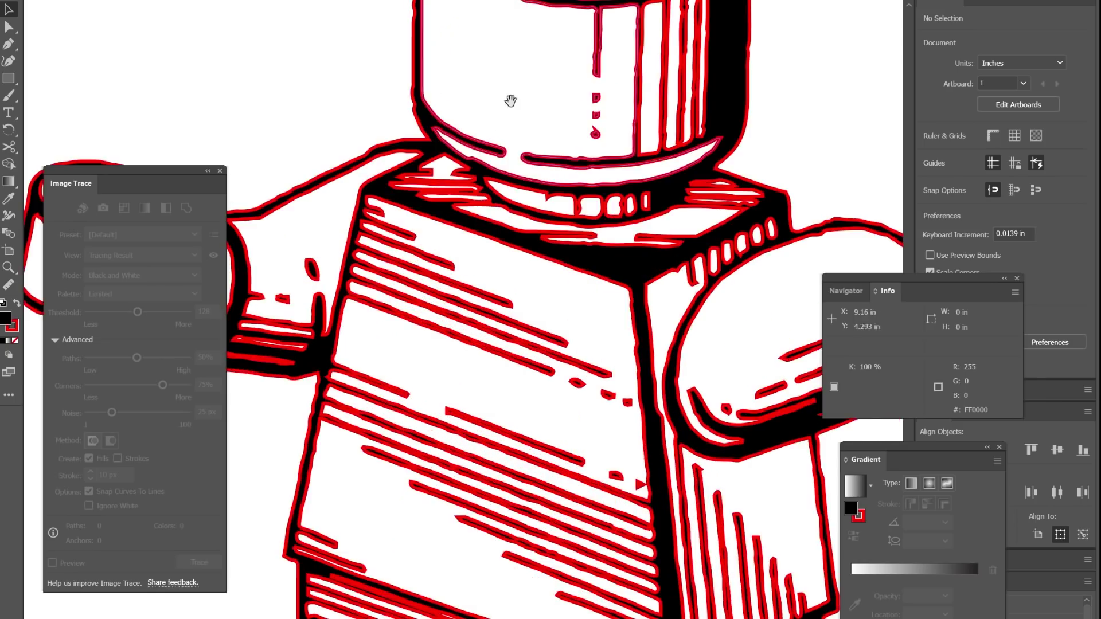
scroll(534, 237, up, 4)
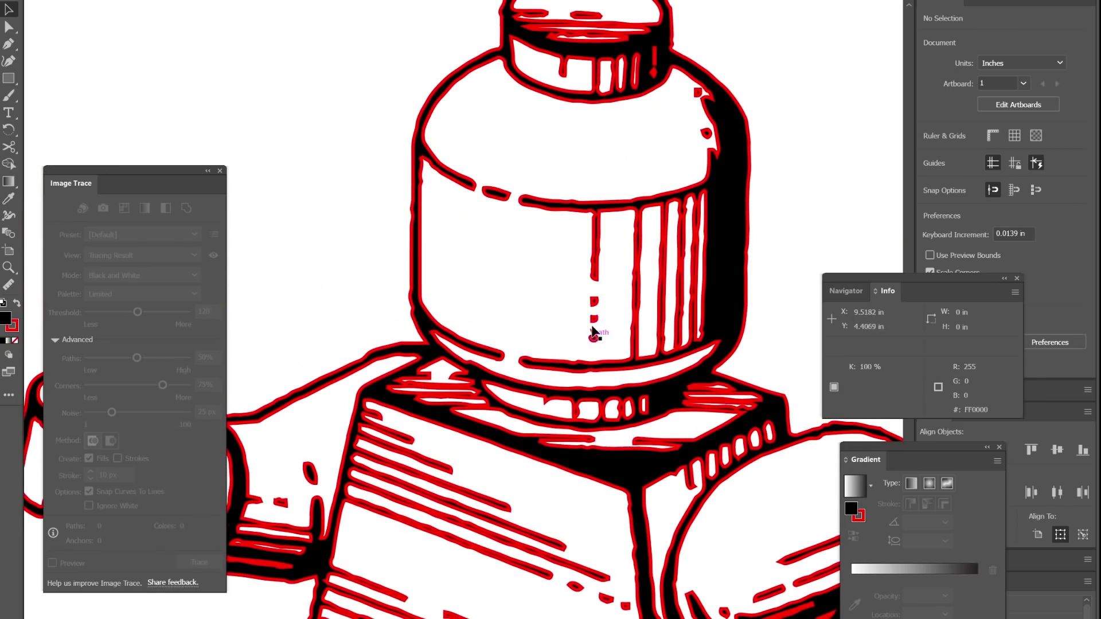
scroll(571, 137, up, 2)
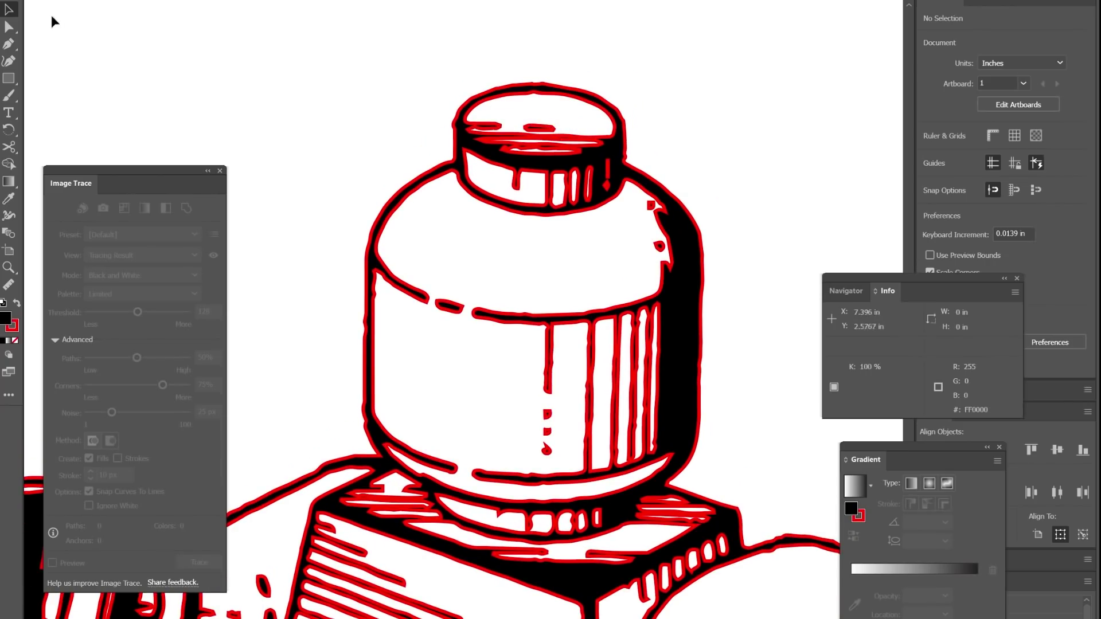
Step: Delete the small stray dash on top of the head's stud
click(551, 128)
key(Delete)
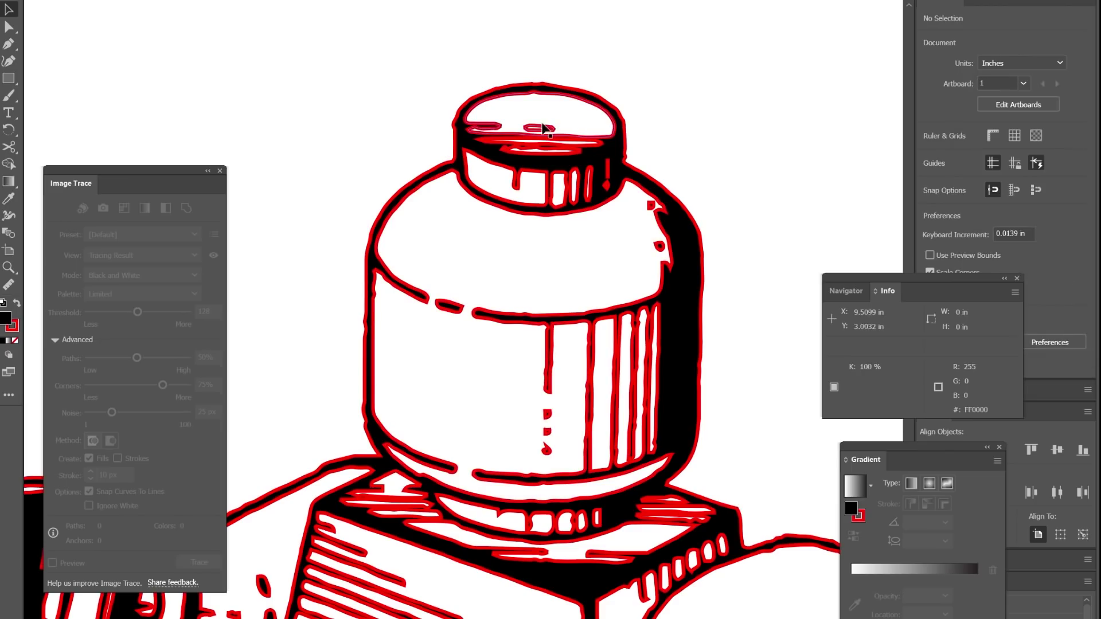
click(544, 128)
key(ctrl+shift+a)
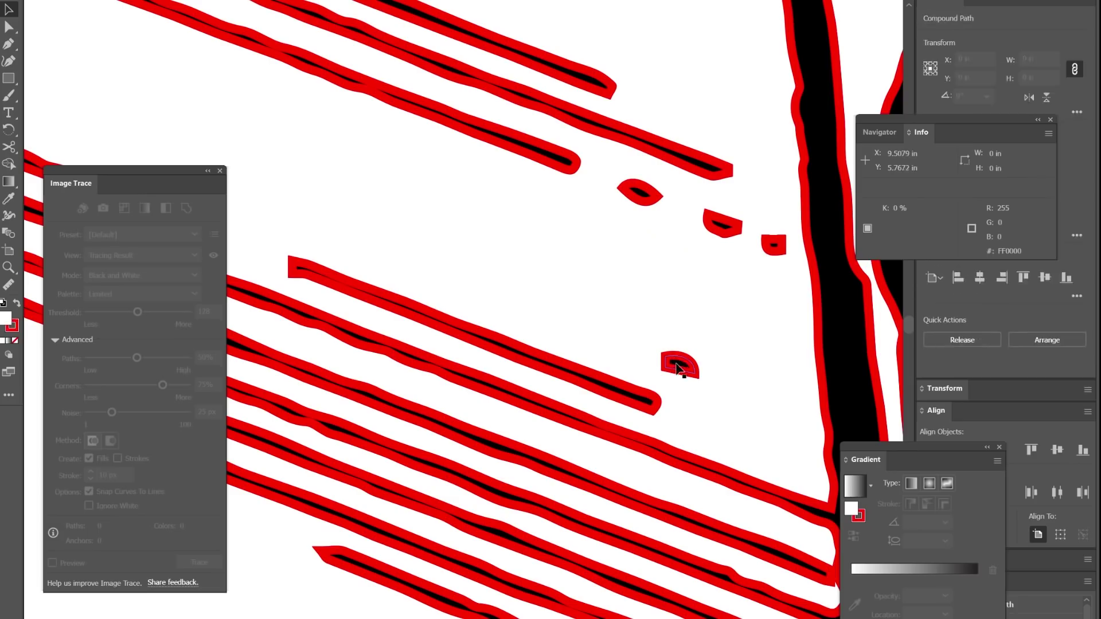
Step: Rotate the loose torso dash 90°, stretch it to 0.0591 in high to bridge two hatch lines, and unite it with the artwork
mouse_move(656, 388)
mouse_down()
mouse_move(662, 423)
mouse_move(682, 440)
mouse_move(722, 398)
mouse_move(710, 432)
mouse_move(557, 396)
mouse_up()
key(ctrl+y)
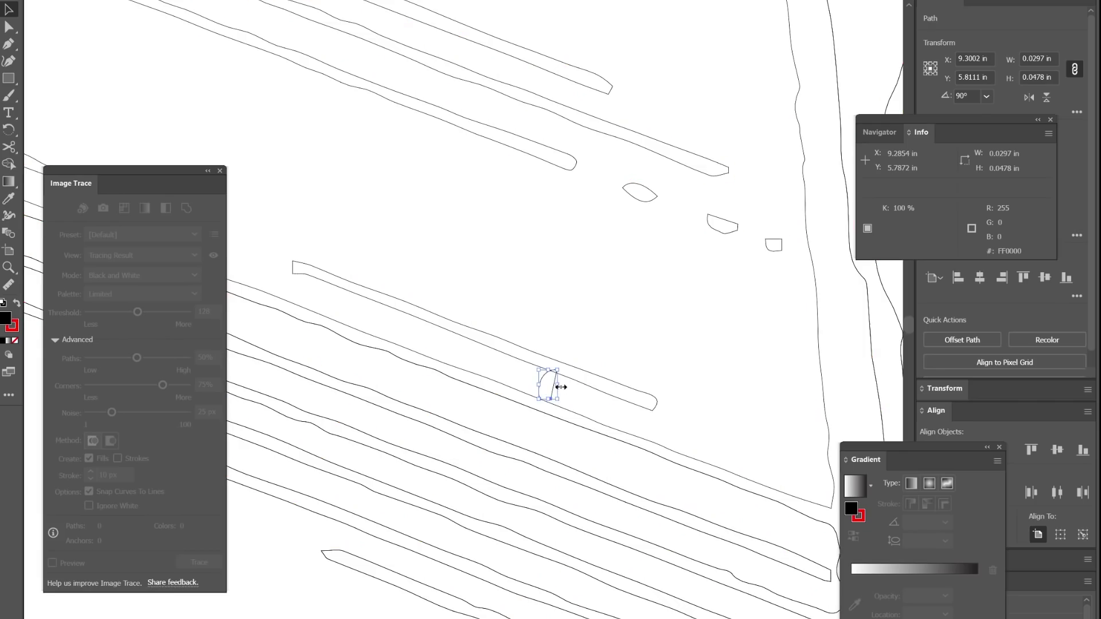
drag(549, 399, 549, 406)
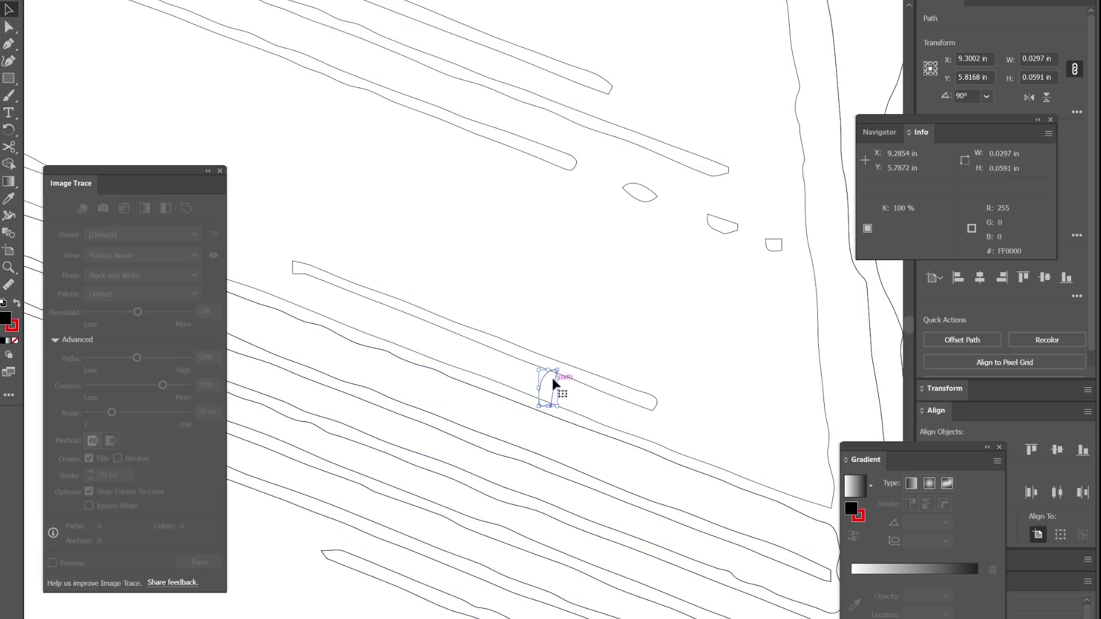
click(568, 376)
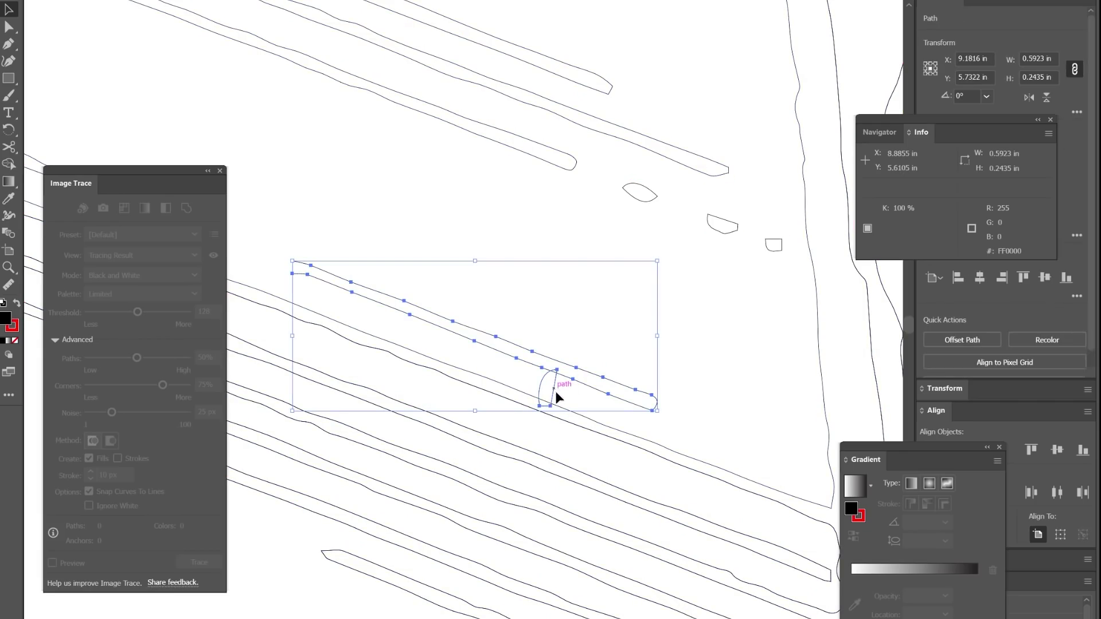
shift+click(577, 415)
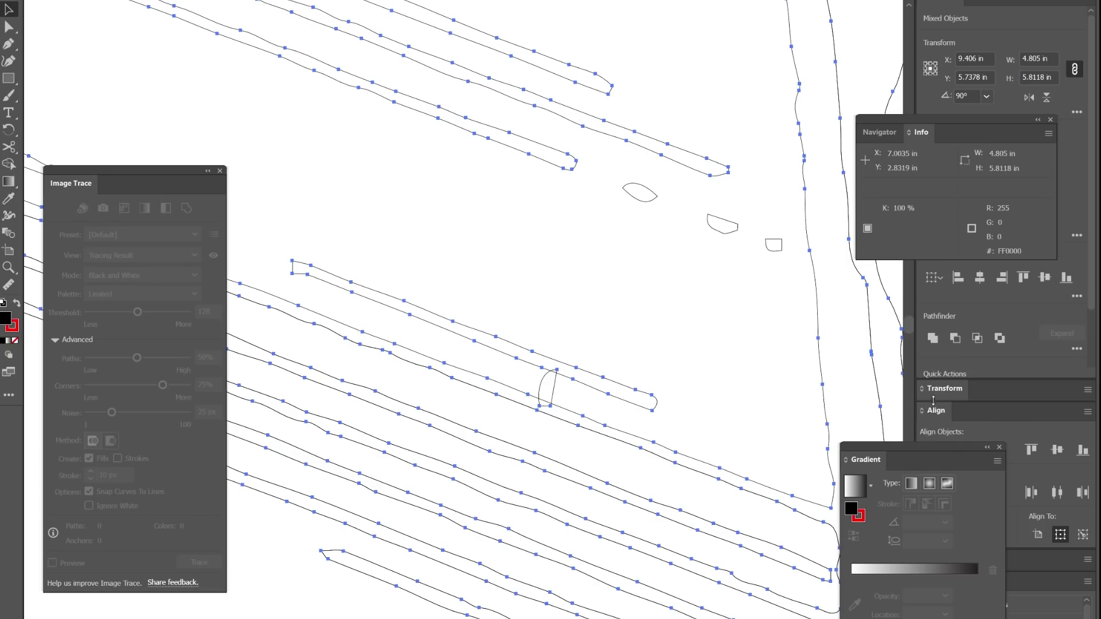
click(933, 338)
click(655, 334)
Step: Move the loose hip dash onto the end of the neighbouring hatch line and unite it with the artwork
drag(600, 424, 491, 383)
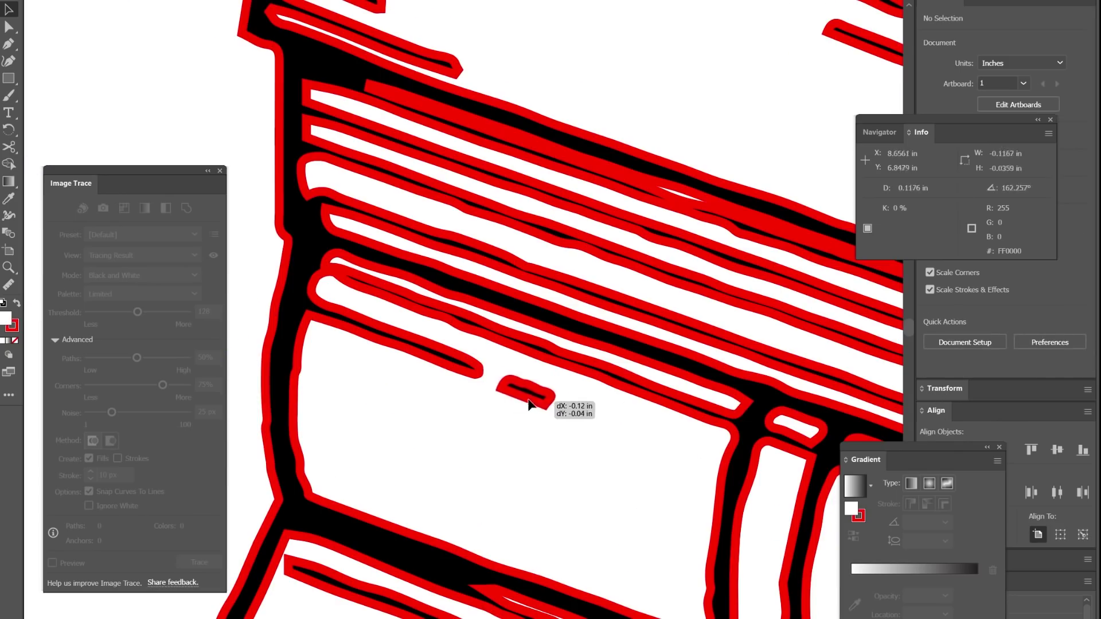
key(ctrl+y)
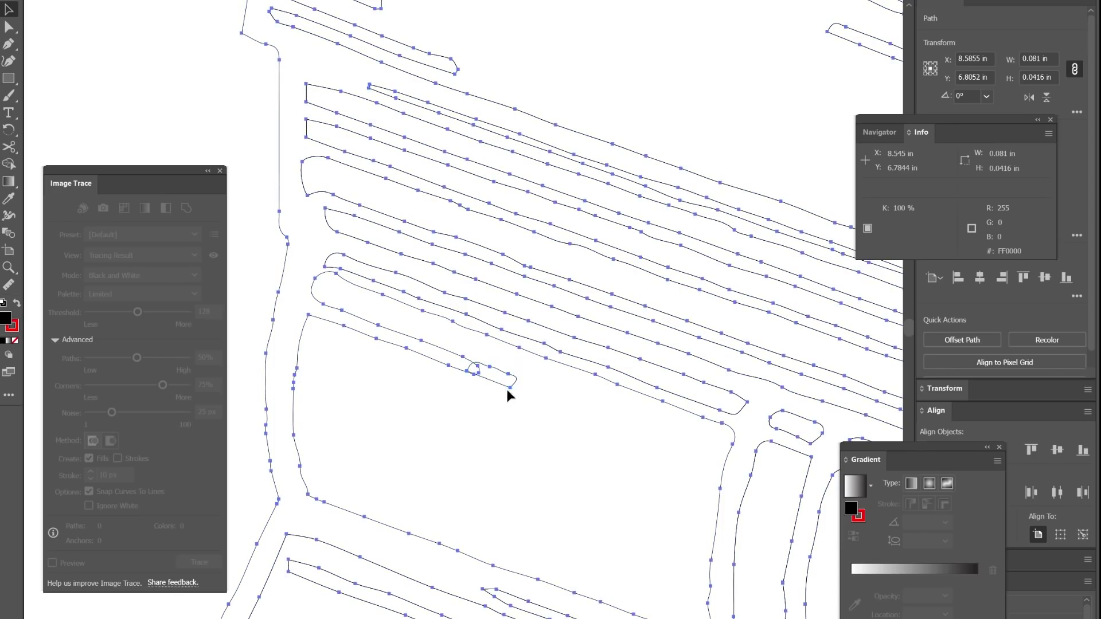
shift+click(886, 398)
click(933, 339)
click(569, 482)
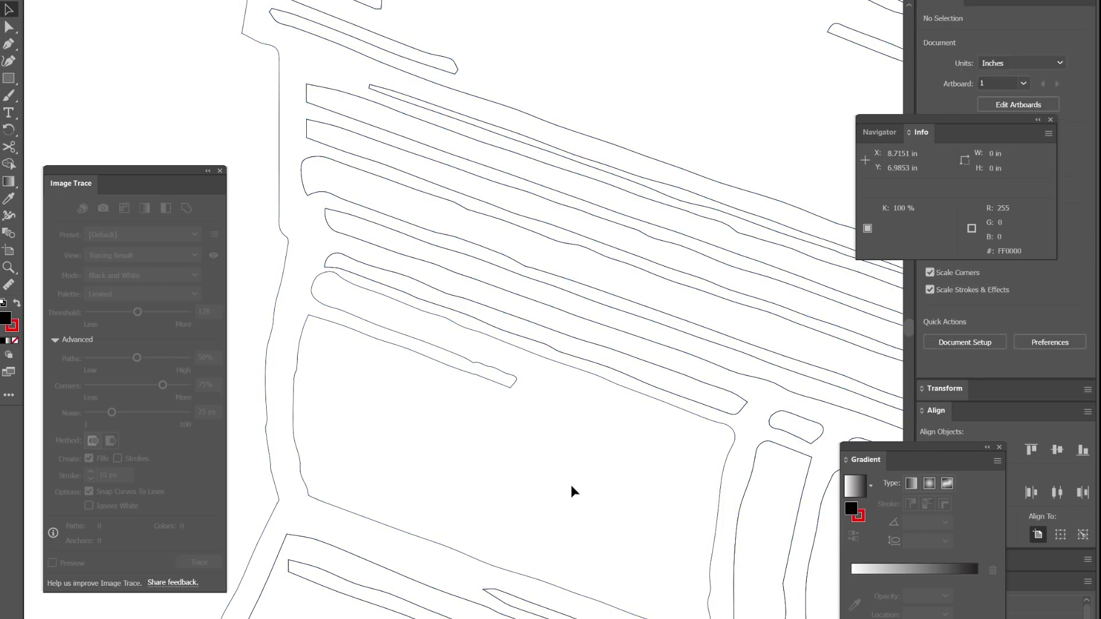
key(ctrl+y)
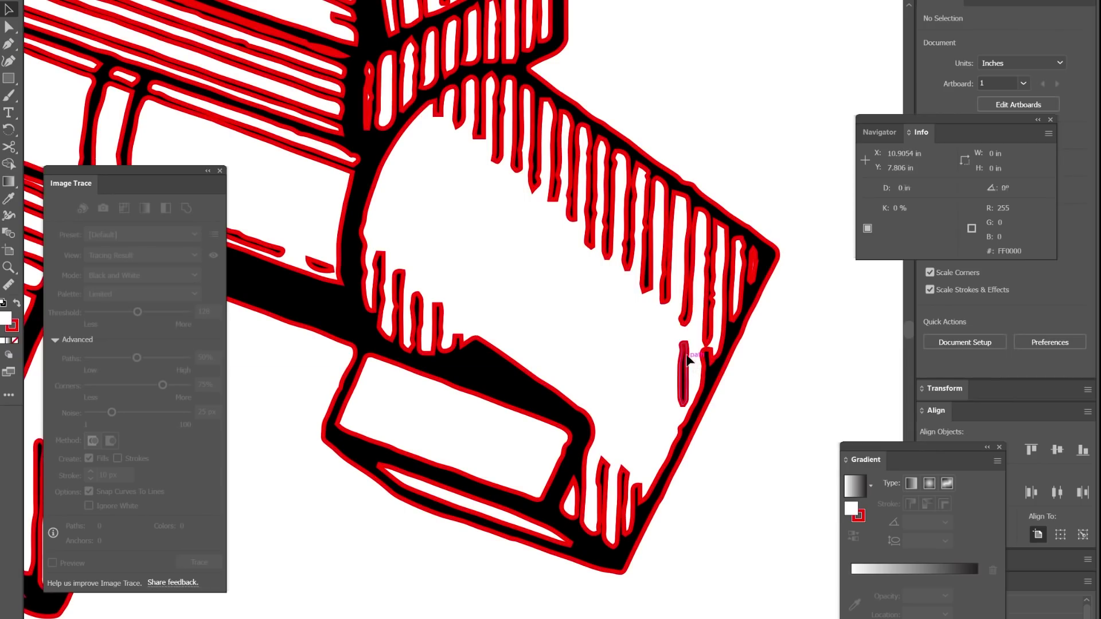
Step: Move the loose hatch line on the leg up to overlap the line above it and unite it with the artwork
click(686, 403)
key(Delete)
click(685, 400)
key(Delete)
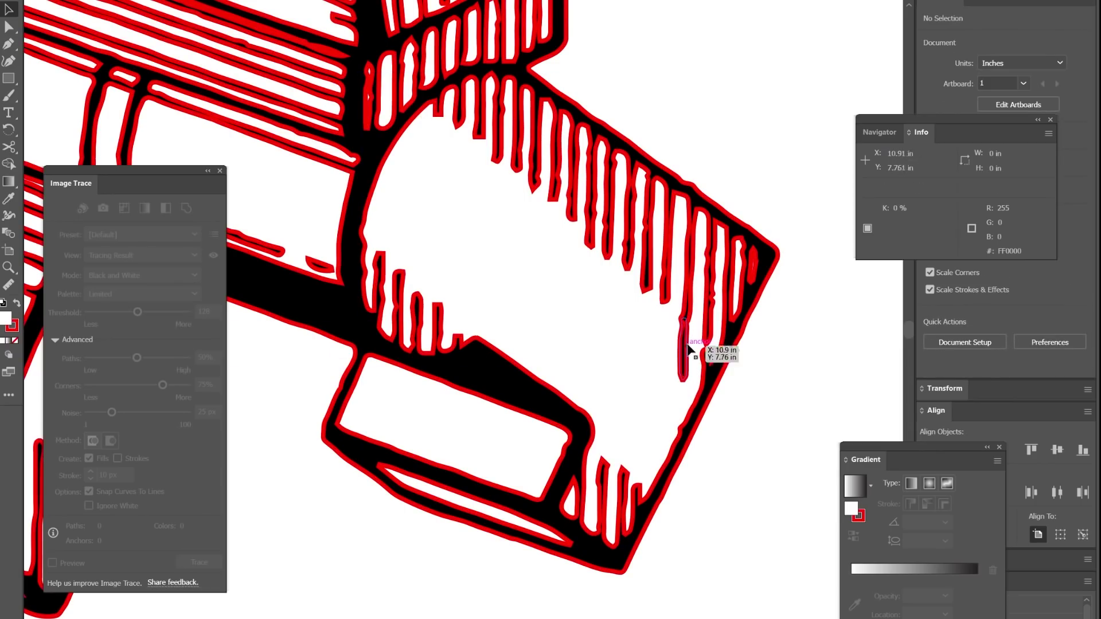
key(ctrl+y)
click(685, 347)
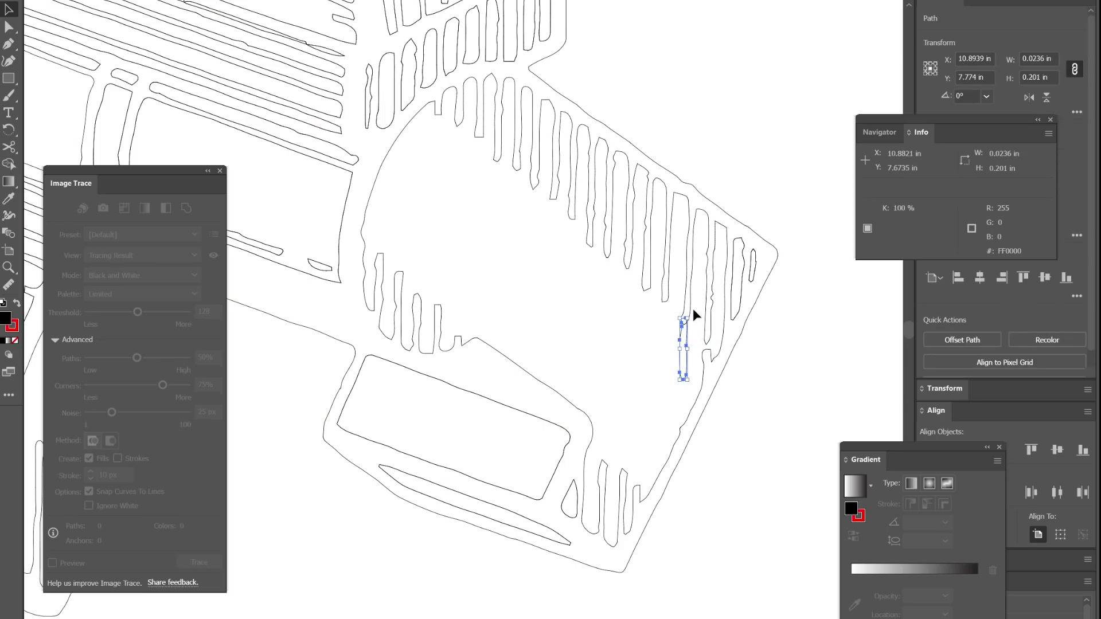
key(ctrl+a)
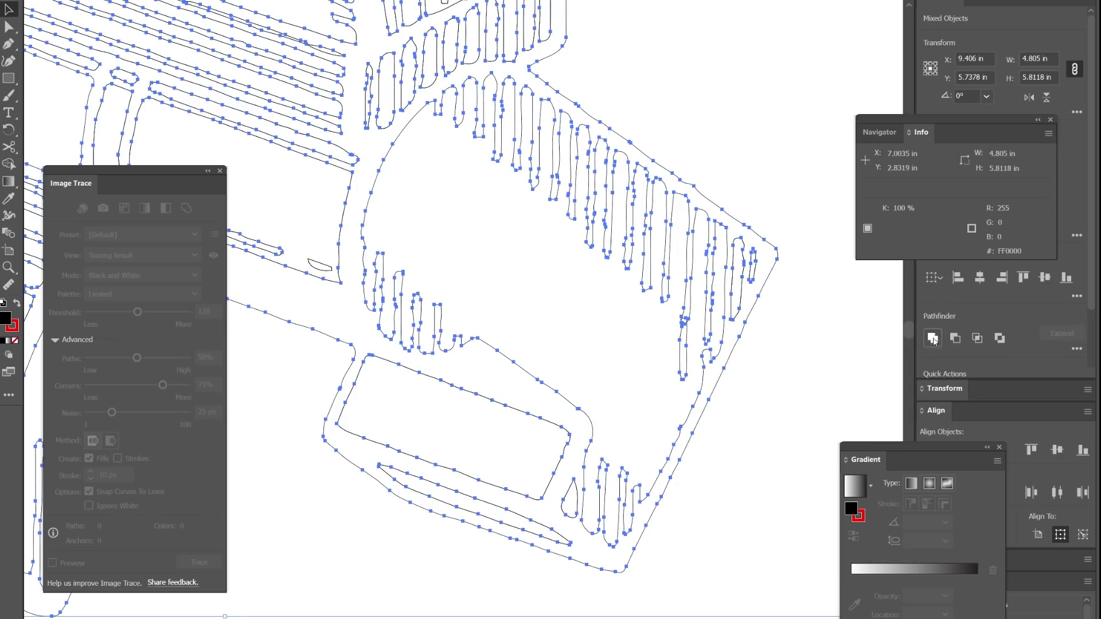
click(932, 338)
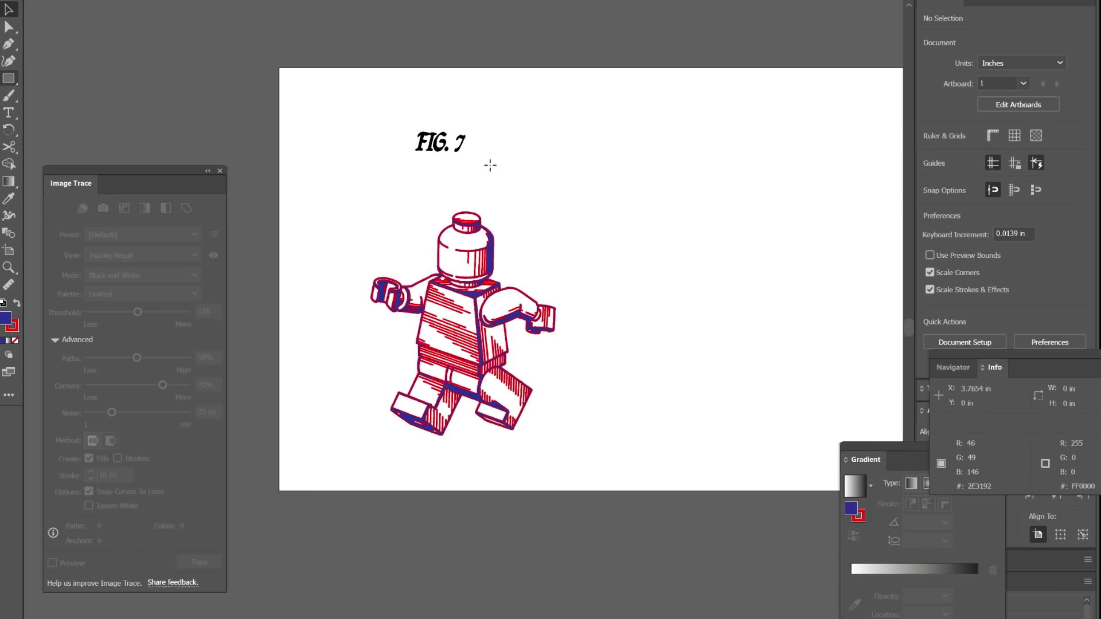
Step: Create a rectangle 5 in wide and 10 in high beside the figure and remove its fill
click(661, 140)
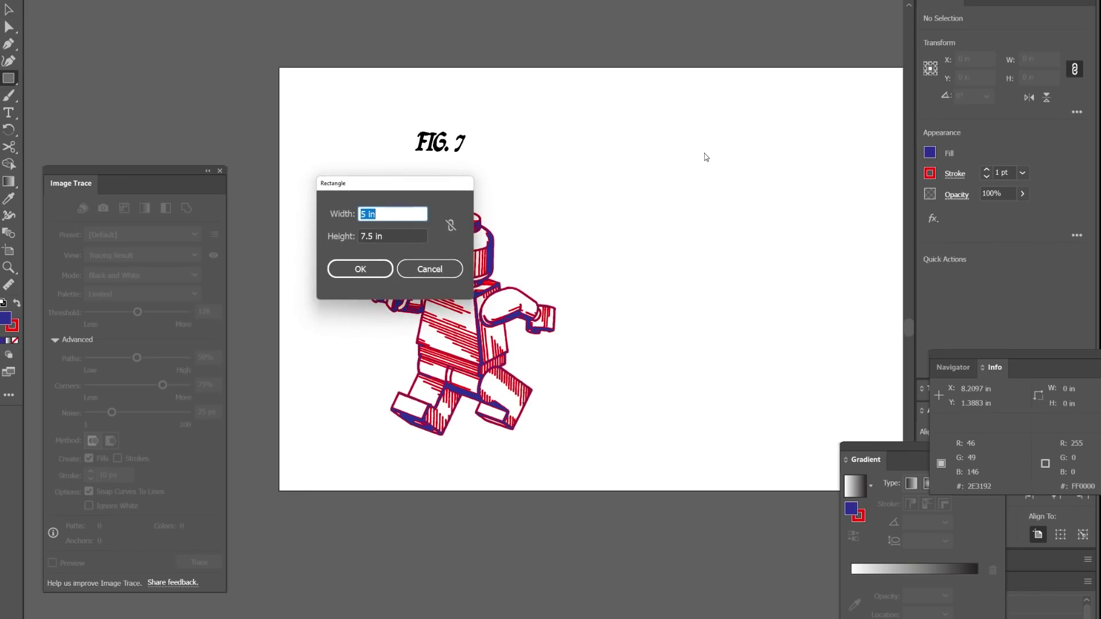
key(Tab)
text(10)
key(Return)
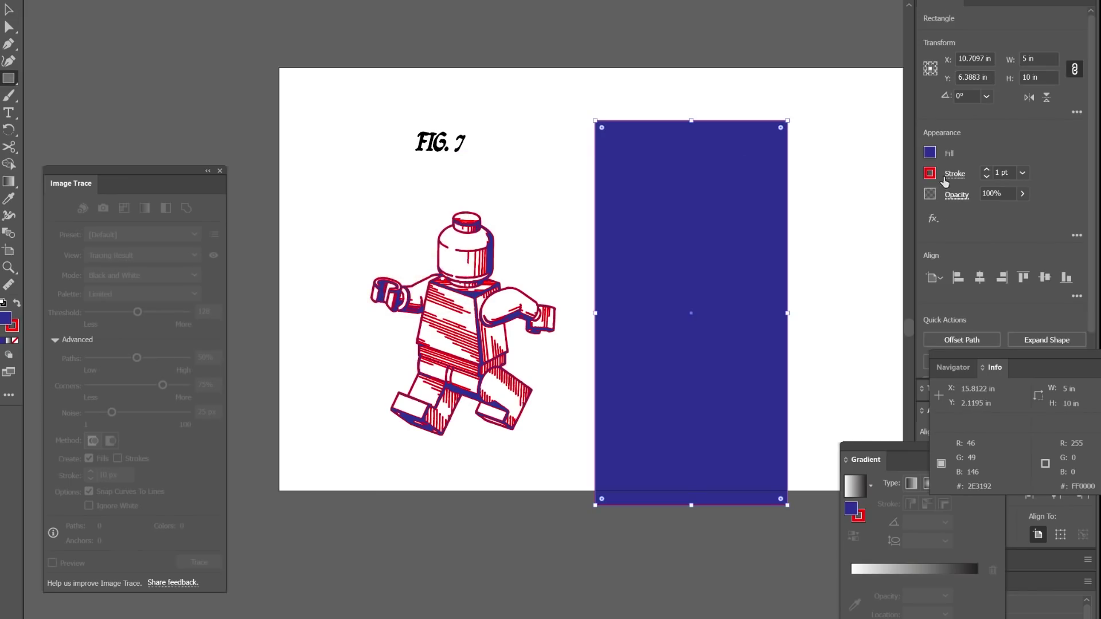
click(930, 153)
click(773, 204)
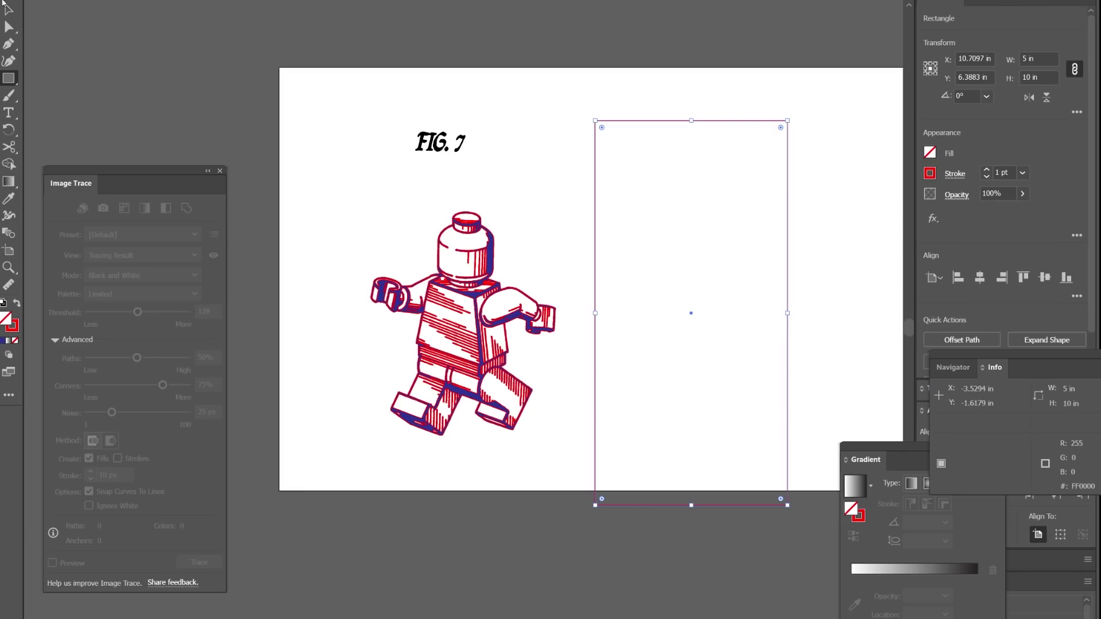
Step: Move the 5 by 10 in rectangle up and slightly sideways so it fits inside the artboard
click(3, 3)
drag(631, 114, 620, 91)
drag(848, 192, 681, 174)
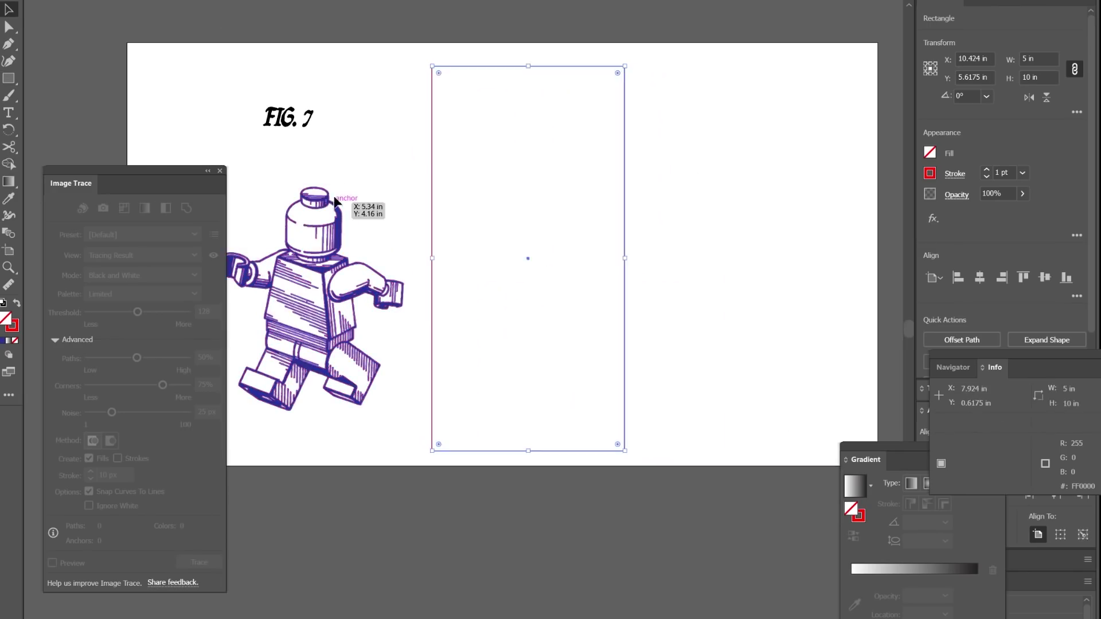
Step: Move the figure into the lower part of the rectangle, centred horizontally within the frame, and deselect it
drag(359, 182, 410, 165)
click(333, 344)
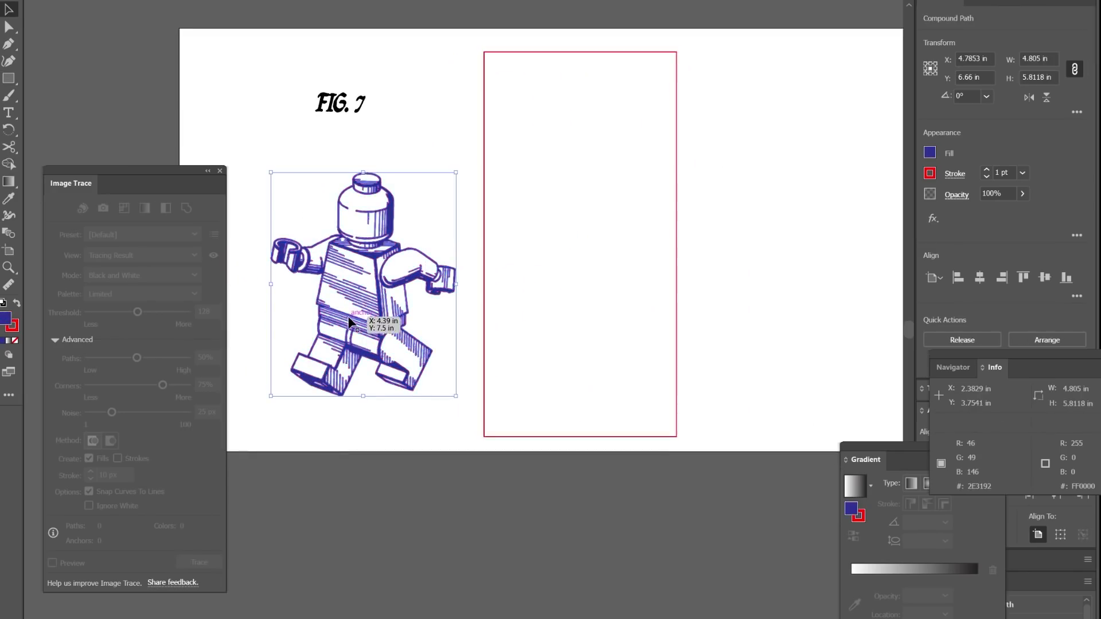
mouse_move(351, 320)
mouse_down()
mouse_move(530, 313)
mouse_move(567, 359)
mouse_up()
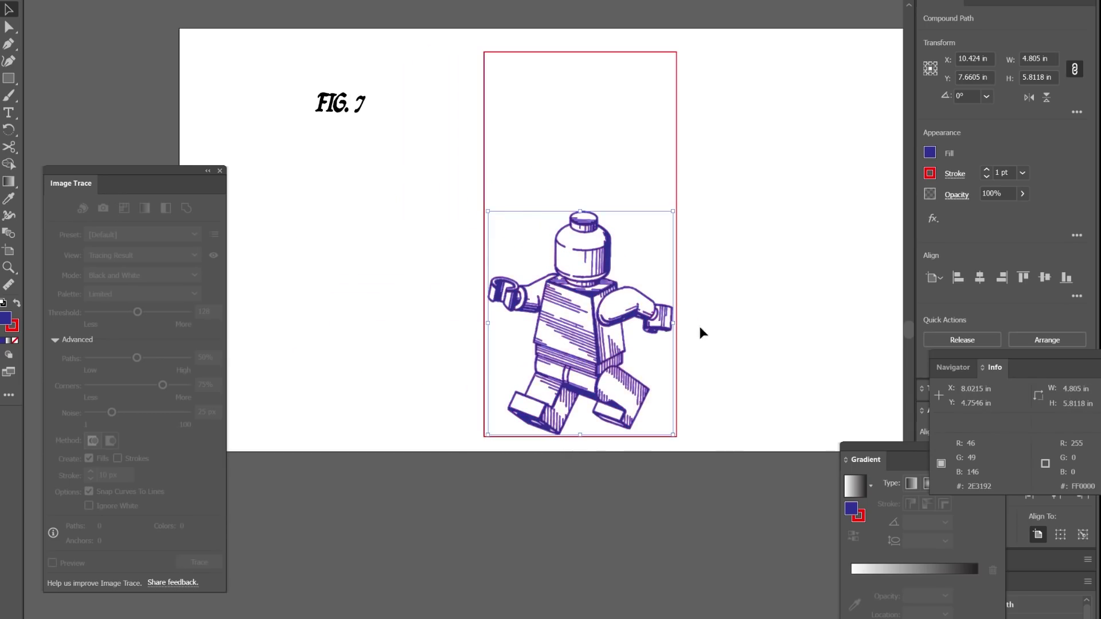
click(680, 333)
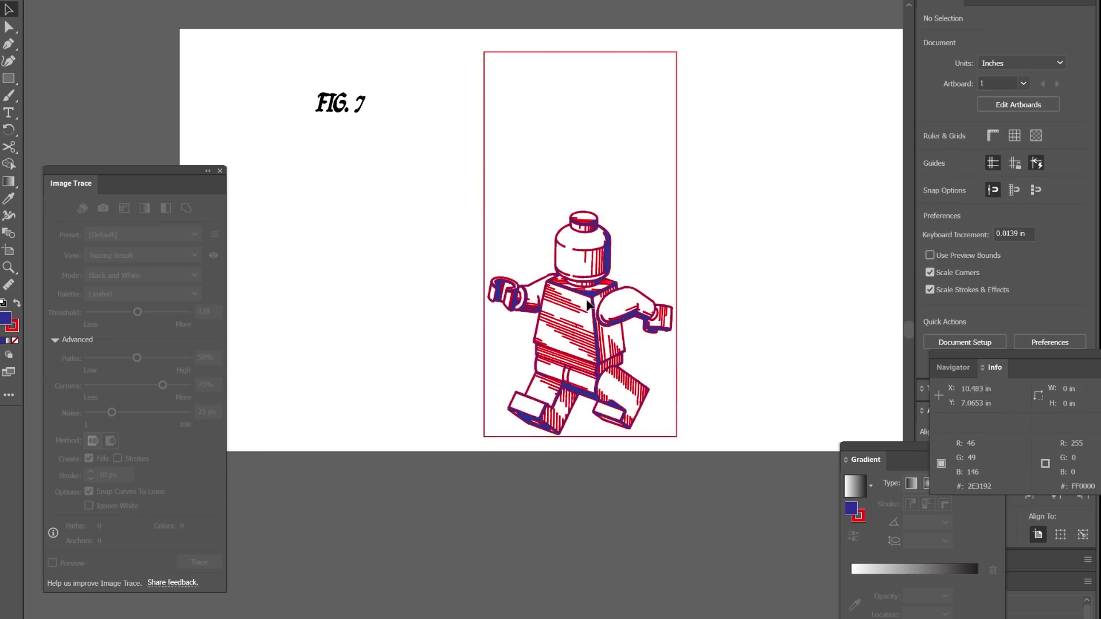
Step: Duplicate the figure and place the copy on the empty artboard area beside the frame, below the FIG. 7 label
click(512, 309)
drag(512, 309, 345, 263)
drag(395, 171, 335, 367)
click(418, 158)
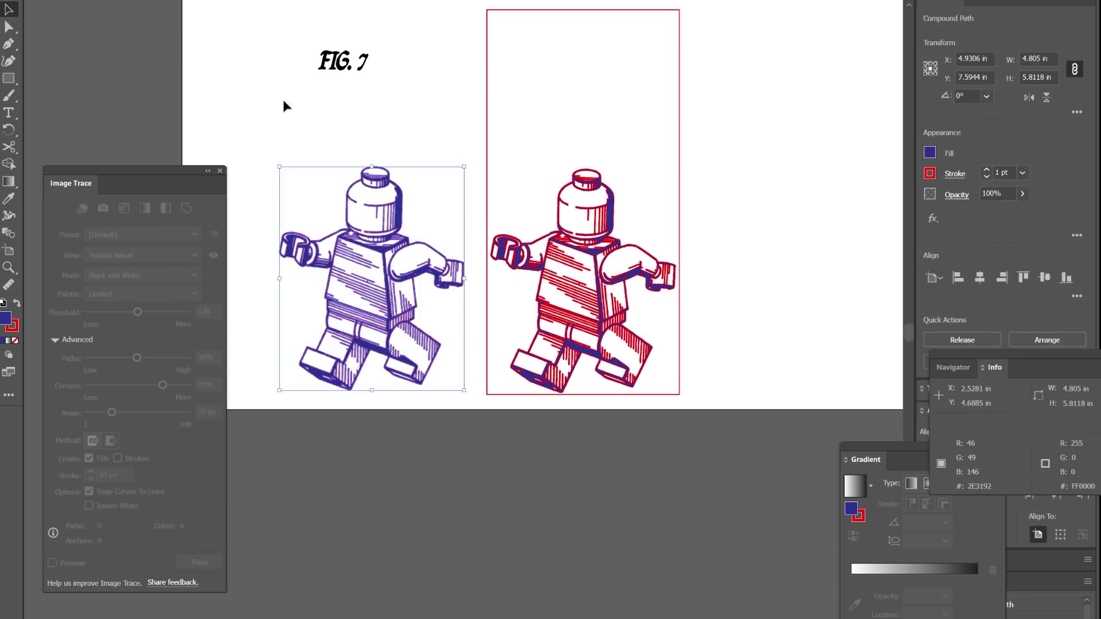
Step: Reflect the copied figure across the vertical axis, after previewing the horizontal reflection
click(114, 0)
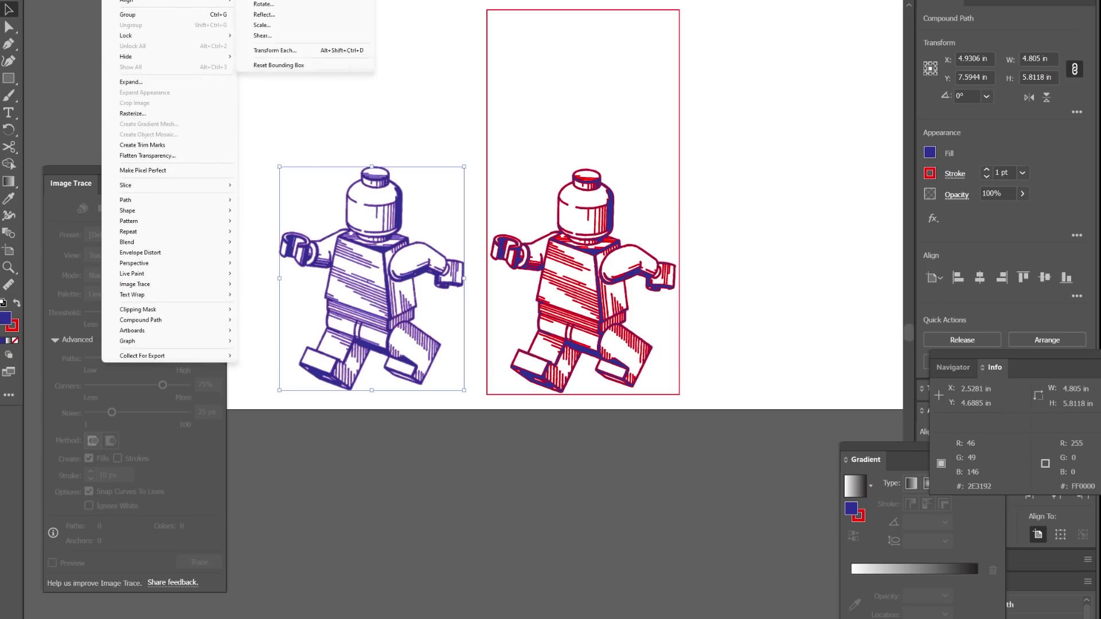
mouse_move(135, 0)
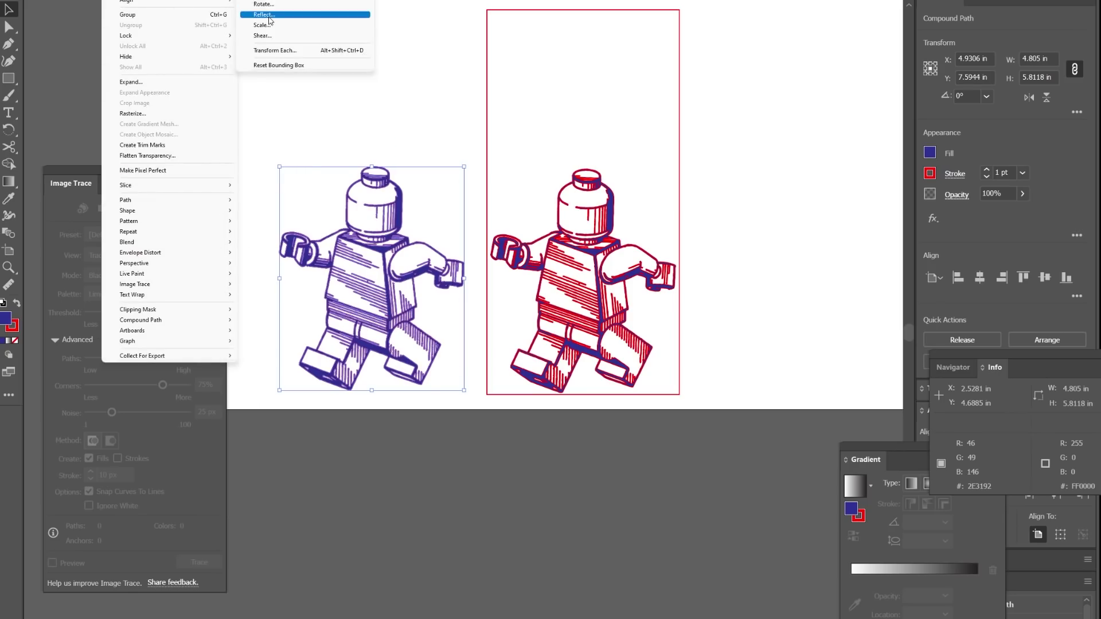
click(264, 15)
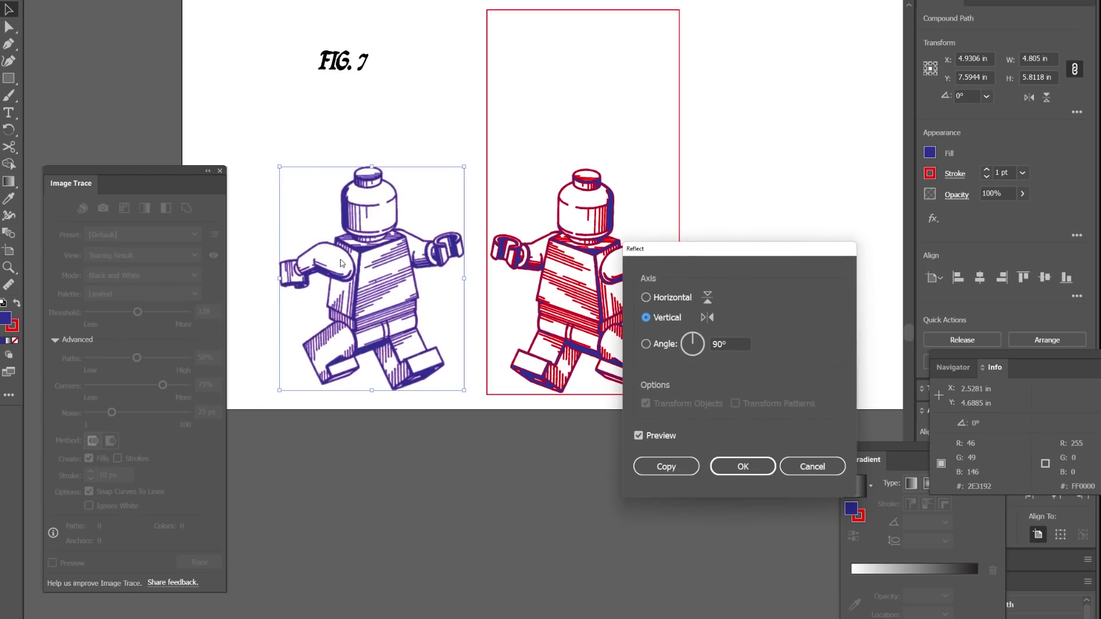
click(646, 298)
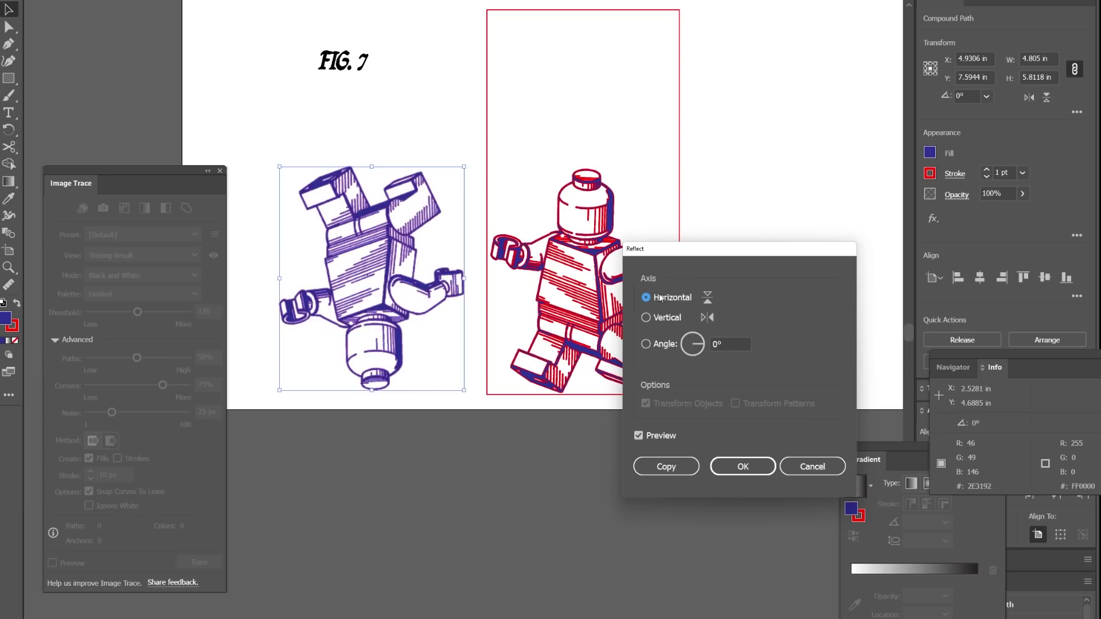
click(646, 317)
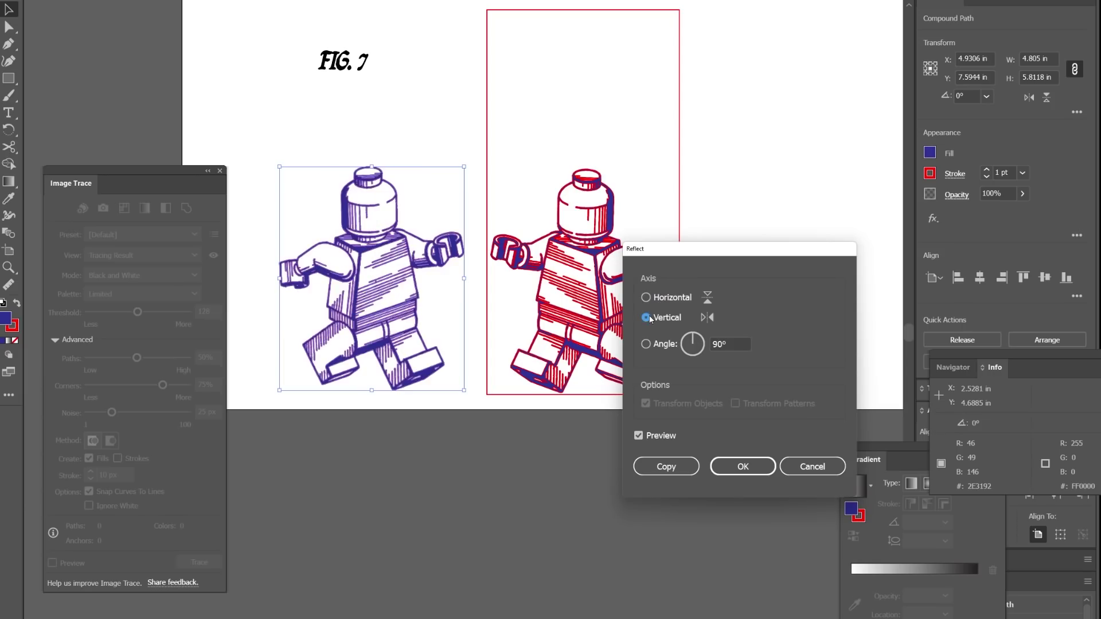
click(735, 467)
Step: Rotate the mirrored copy 180° and move it into the upper part of the frame, head to head with the original
drag(466, 392, 297, 134)
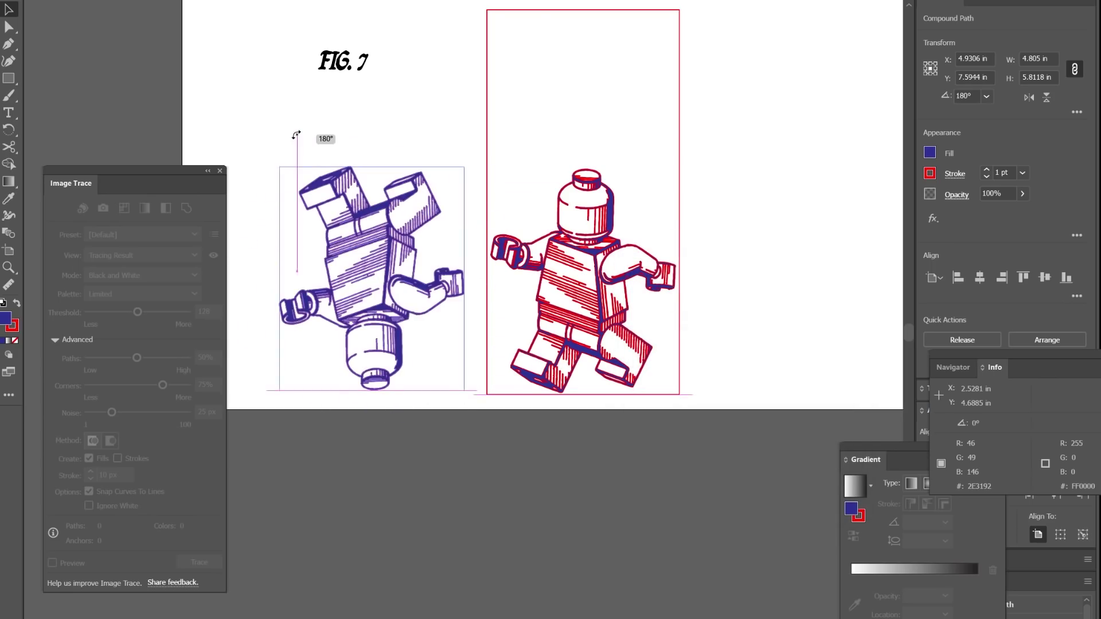
drag(356, 297, 592, 159)
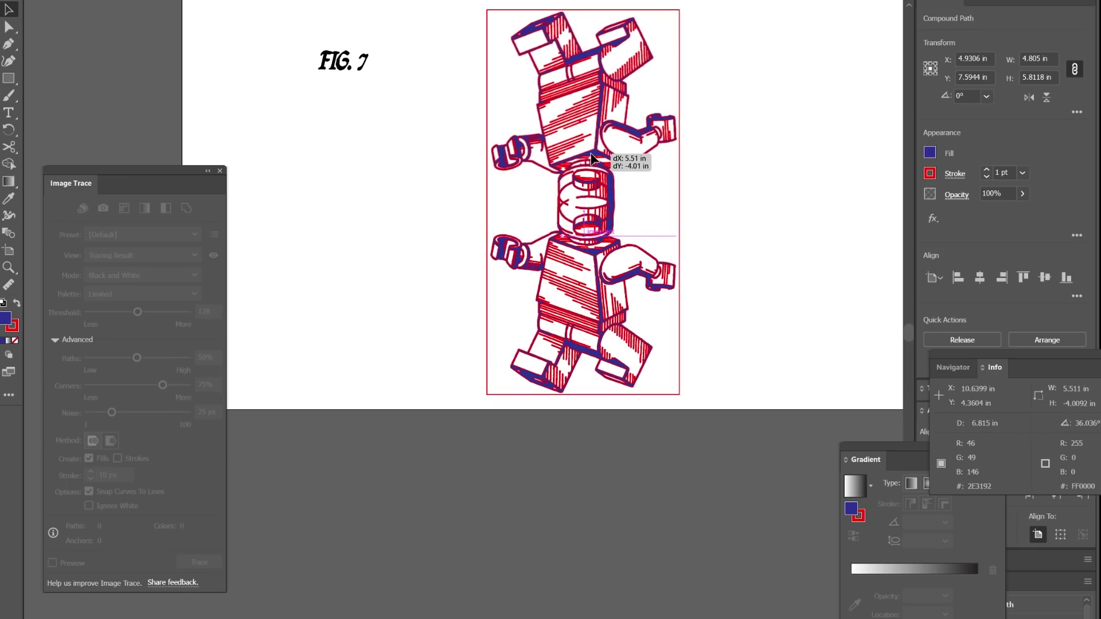
drag(592, 159, 593, 160)
Step: Tilt the upside-down figure counterclockwise, fit it within the frame's upper edge and deselect it
drag(683, 235, 701, 185)
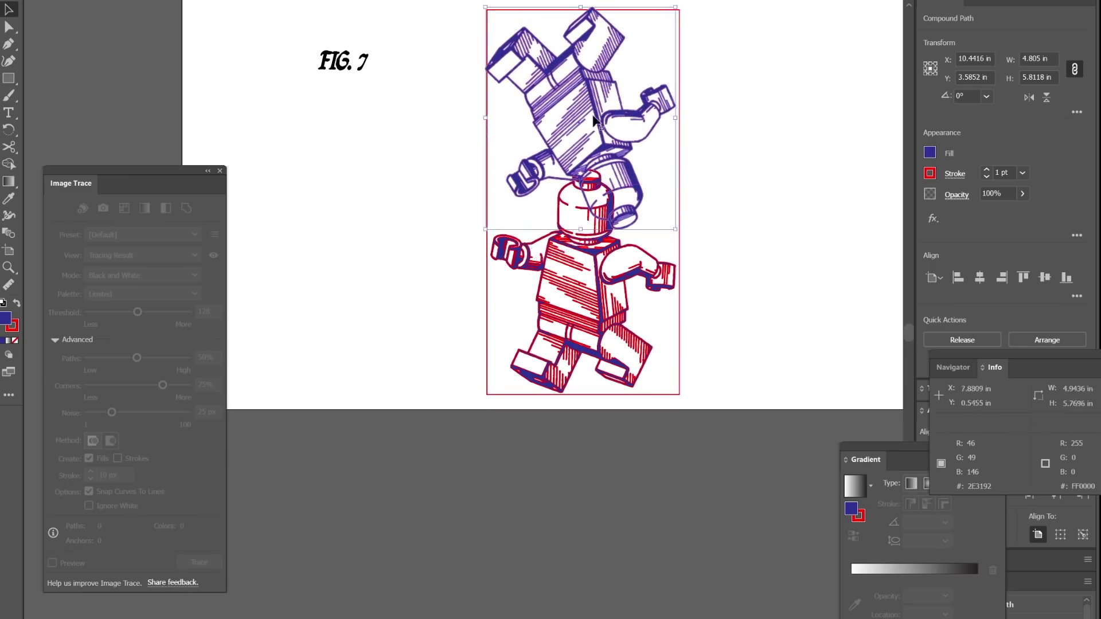
drag(581, 113, 581, 125)
click(701, 302)
Step: Rotate the lower figure about 26.5° counterclockwise so the heads sit side by side, and nudge it inside the frame
click(656, 288)
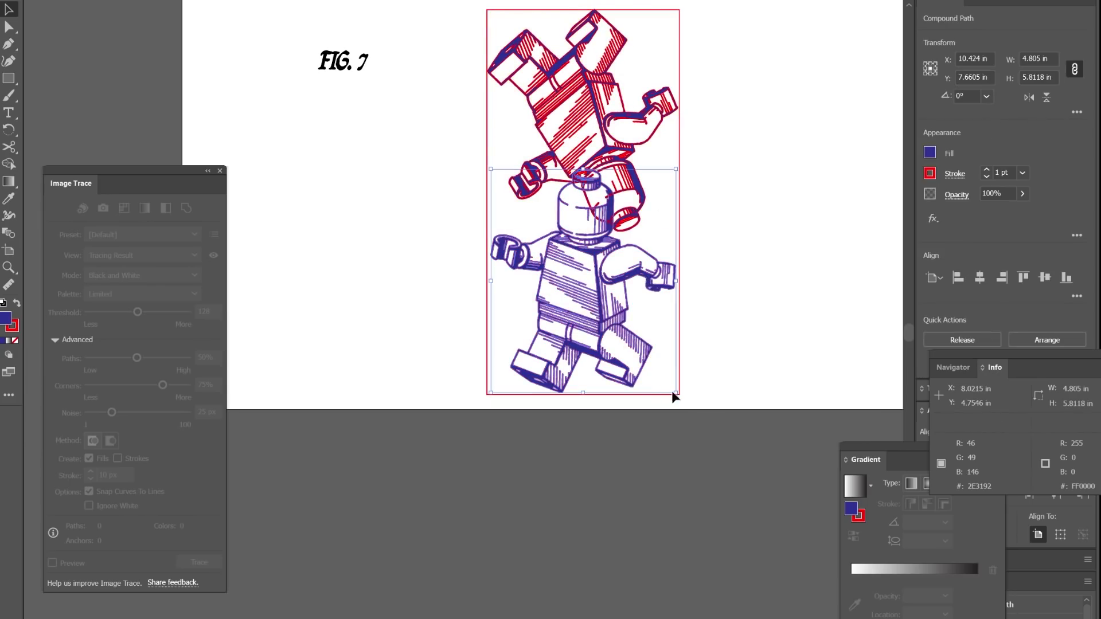
drag(682, 398, 710, 337)
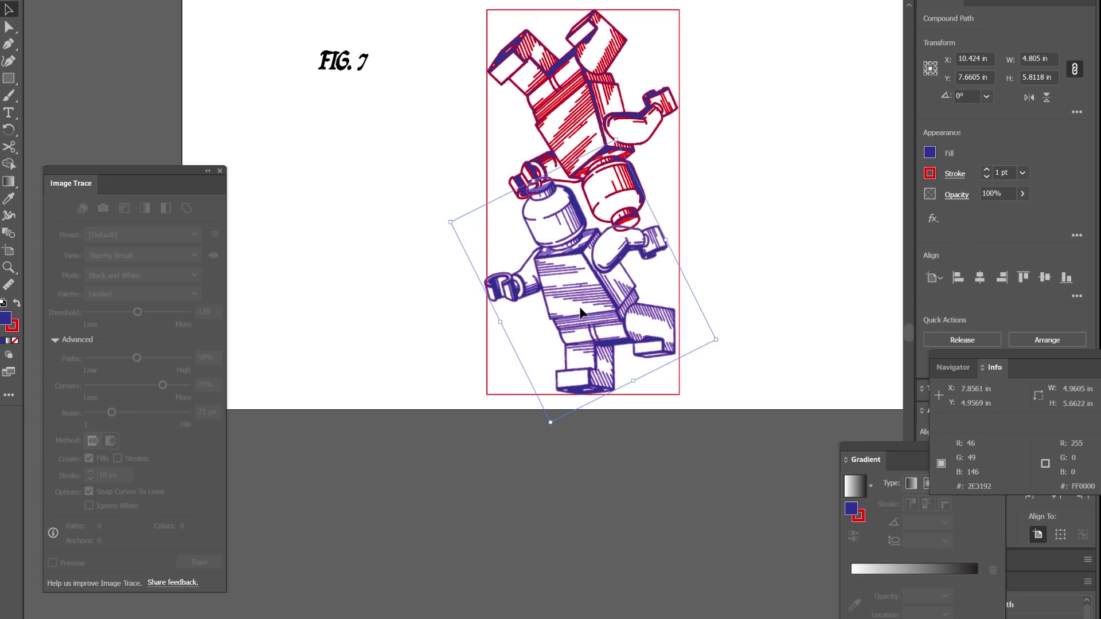
drag(594, 298, 599, 299)
click(718, 152)
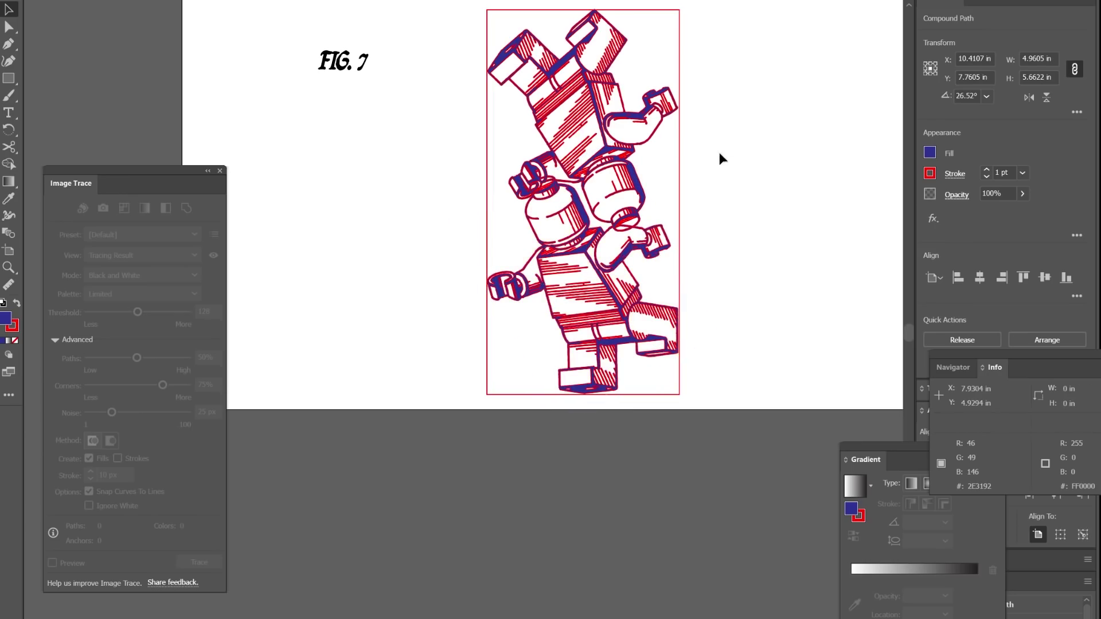
Step: Select both figures without the frame, scale them down together to about 4.54 by 9.13 in and place them back inside the frame
key(ctrl+a)
click(721, 236)
click(638, 250)
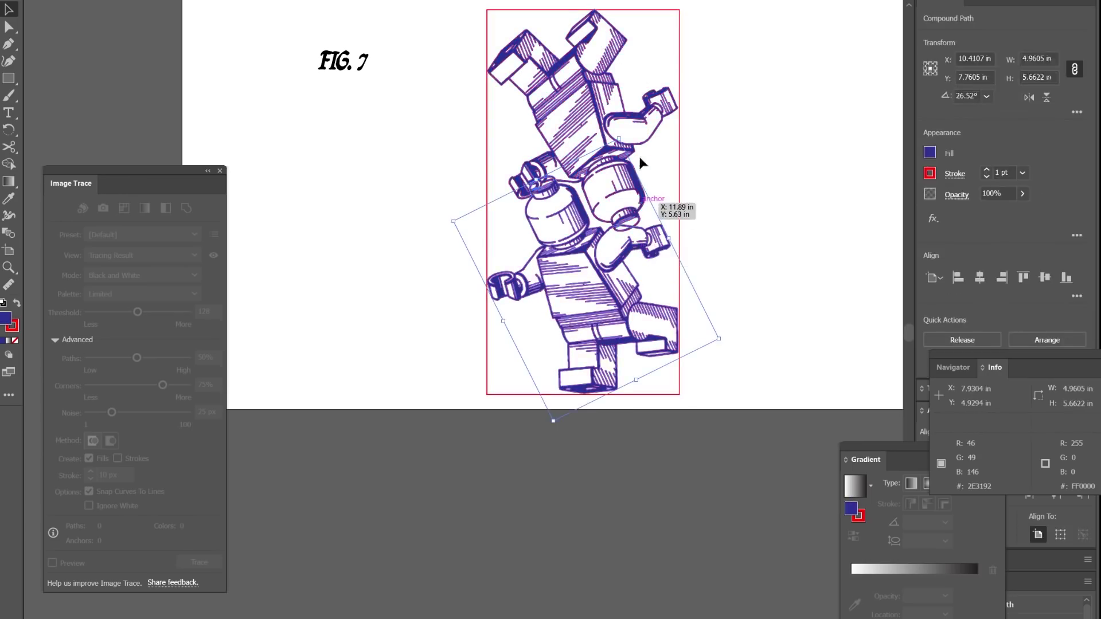
shift+click(642, 144)
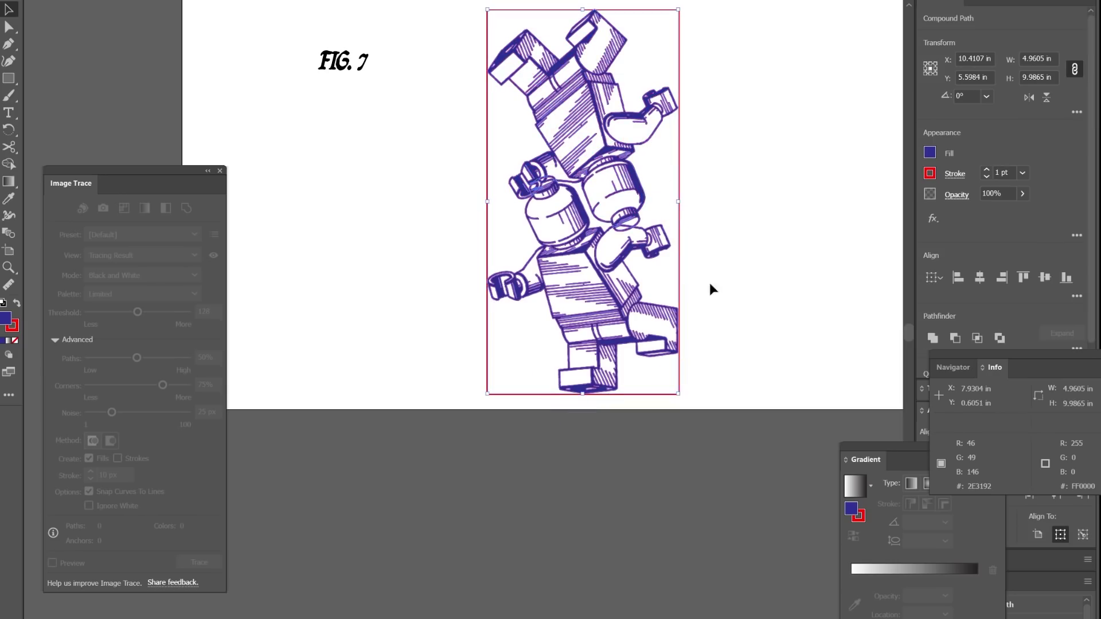
click(650, 67)
click(668, 106)
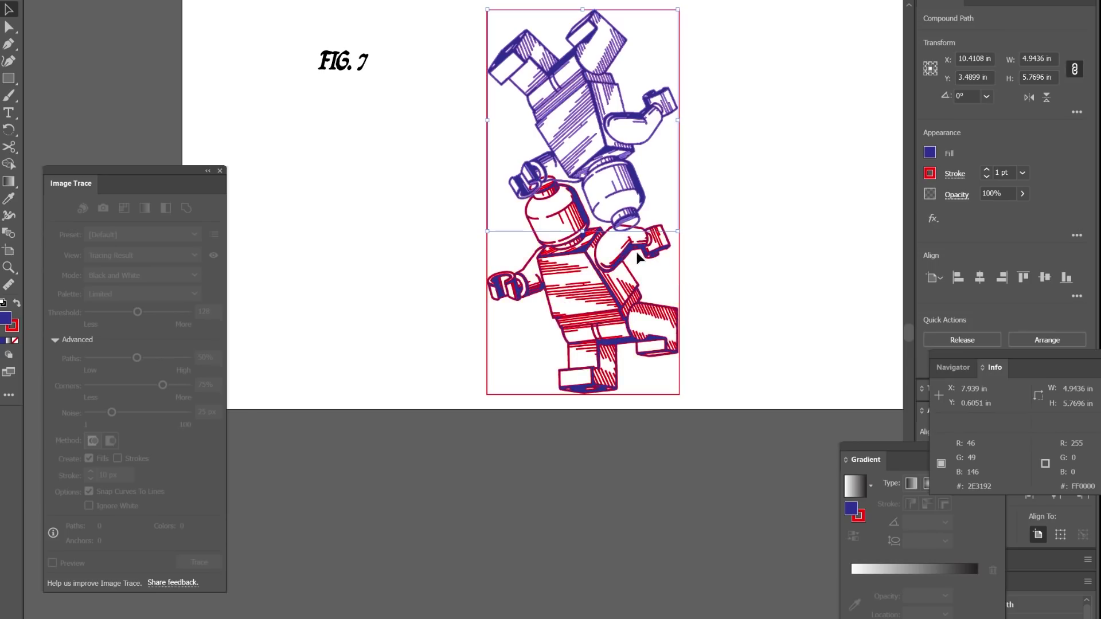
click(639, 256)
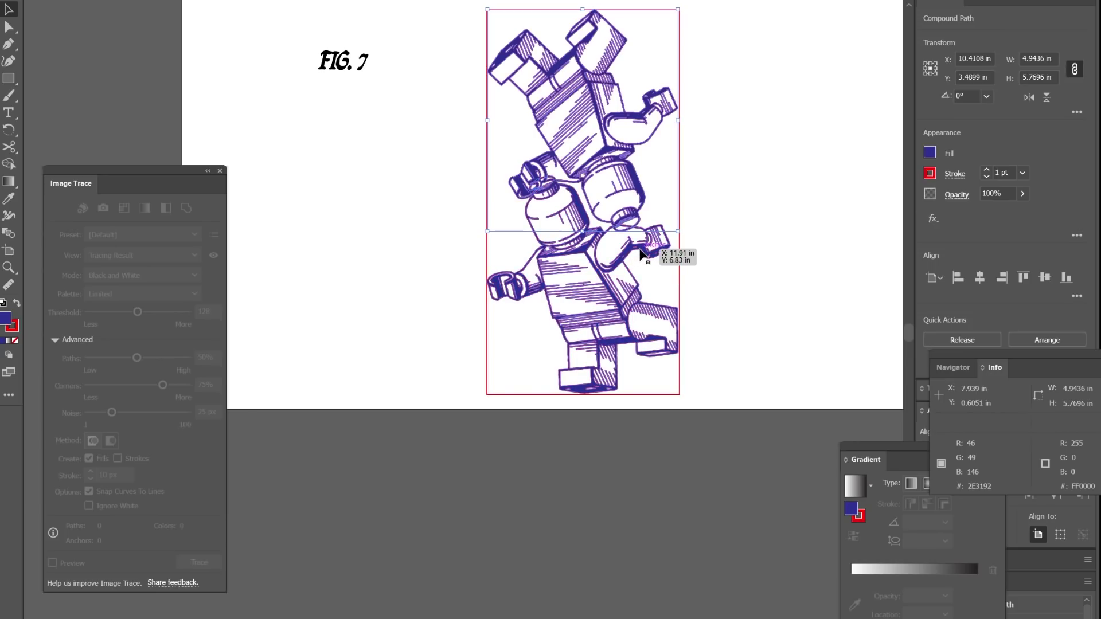
drag(640, 254, 801, 226)
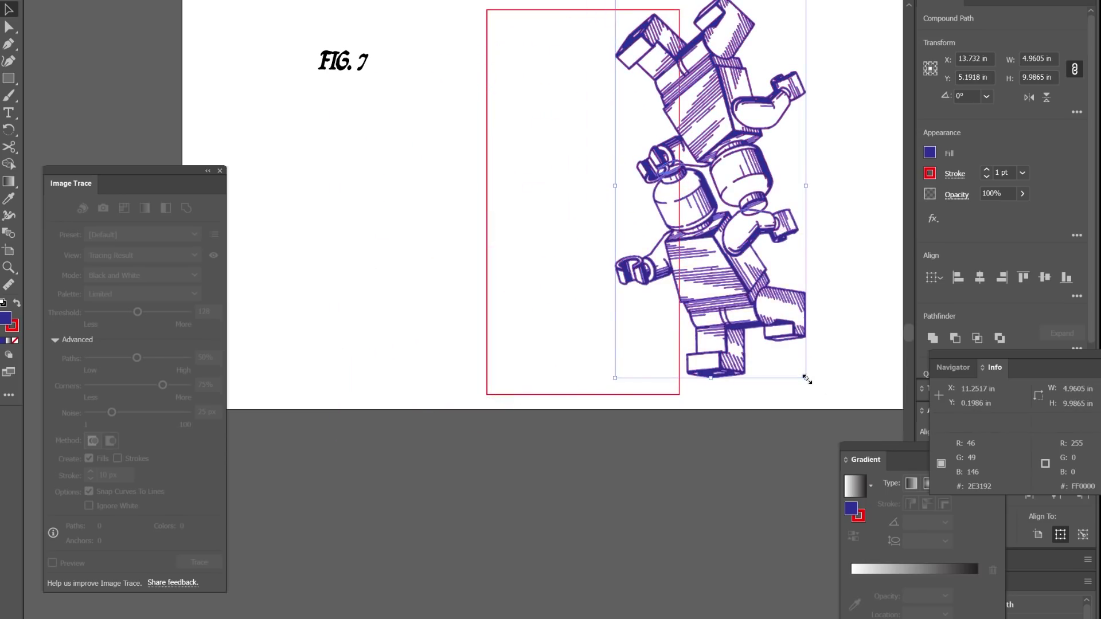
drag(805, 378, 789, 364)
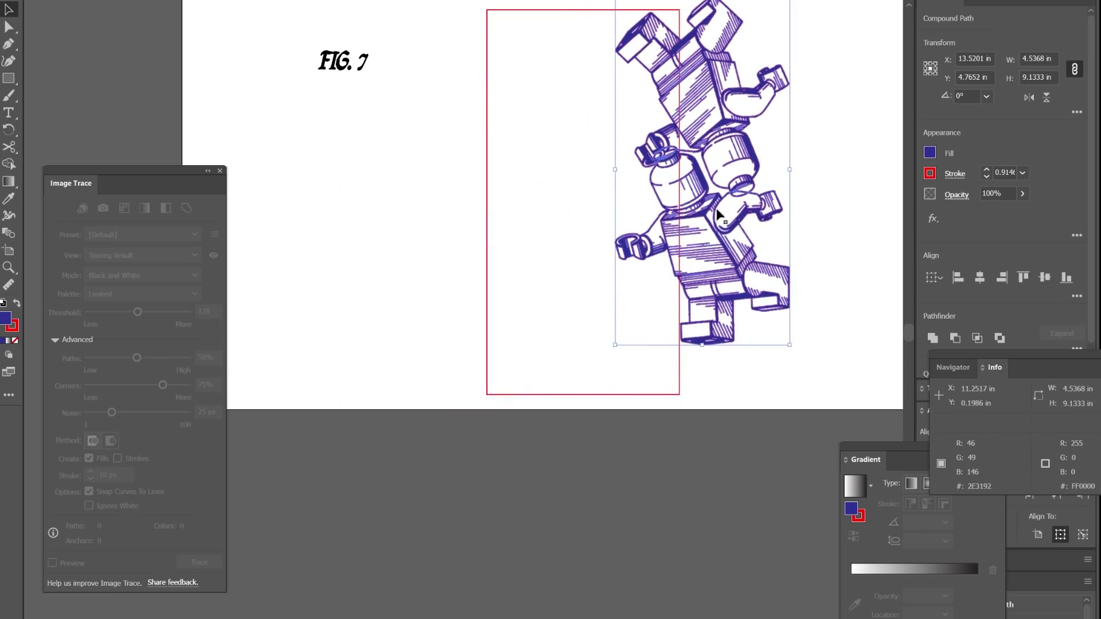
drag(718, 215, 603, 259)
Step: Move the upside-down figure up and slightly sideways to separate it from the lower figure, and deselect everything
click(638, 173)
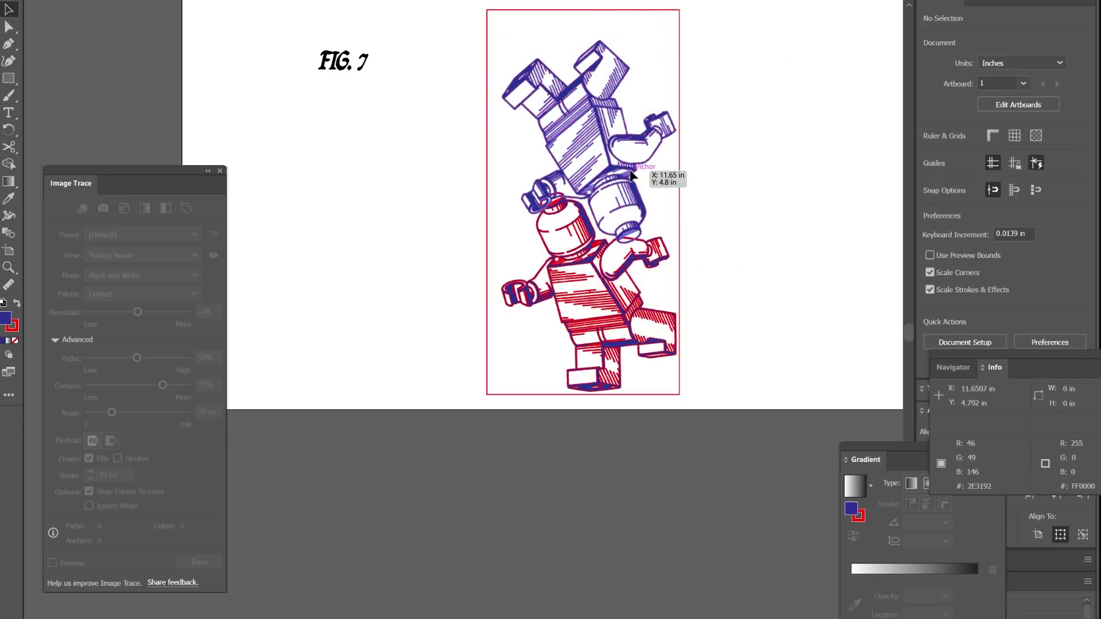
drag(630, 175, 620, 149)
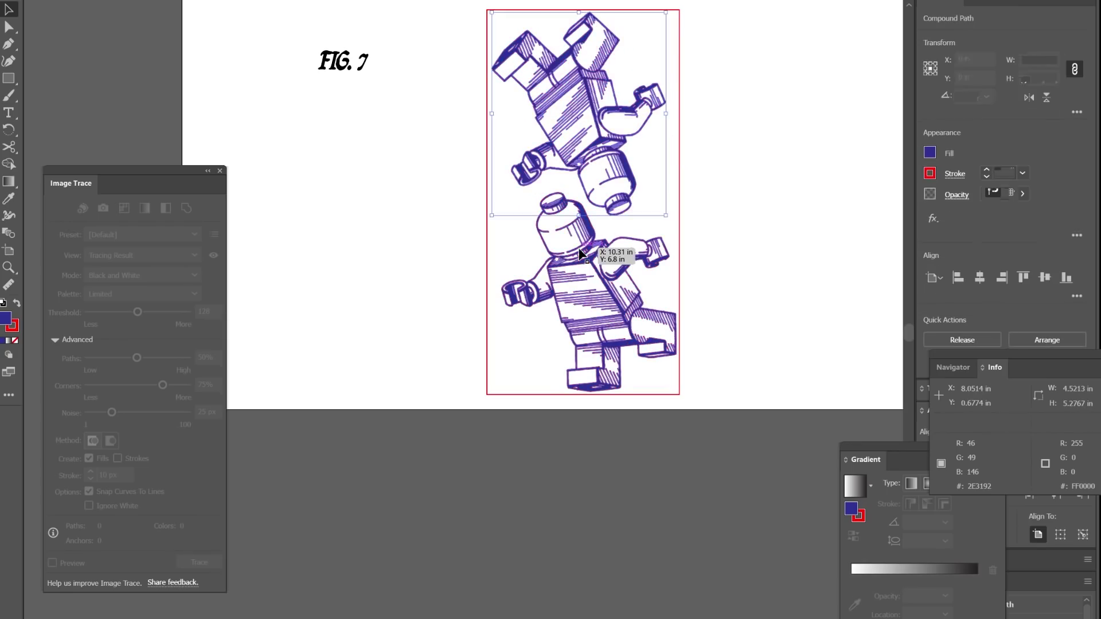
click(581, 253)
click(744, 213)
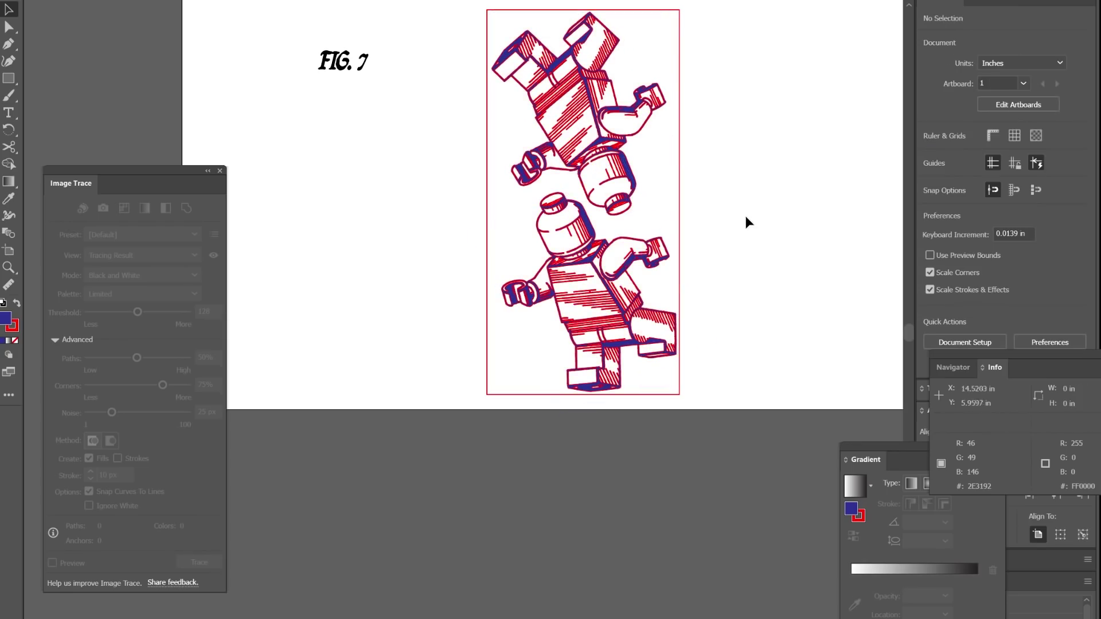